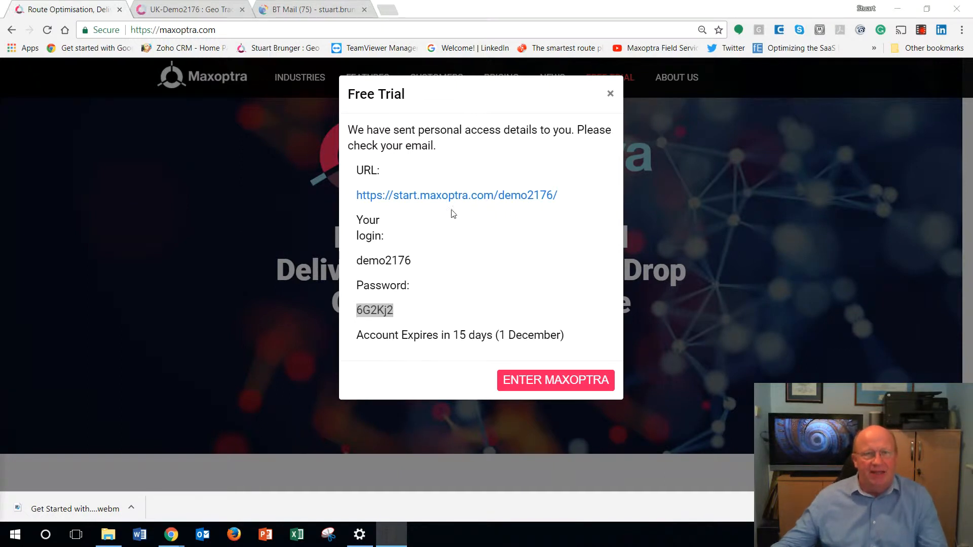
Step: Open the free trial's URL and paste the login name copied from the trial details into the Login field
left_click(456, 197)
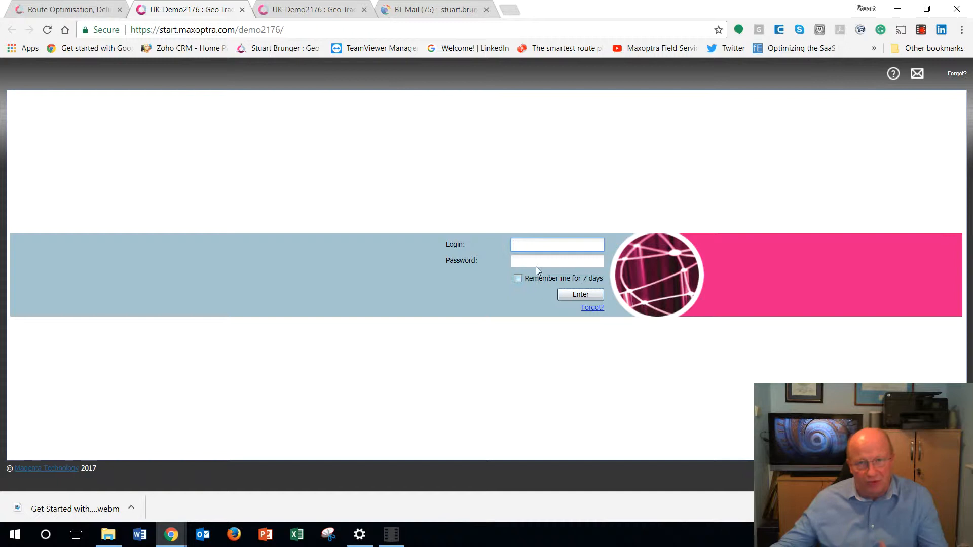
left_click(51, 10)
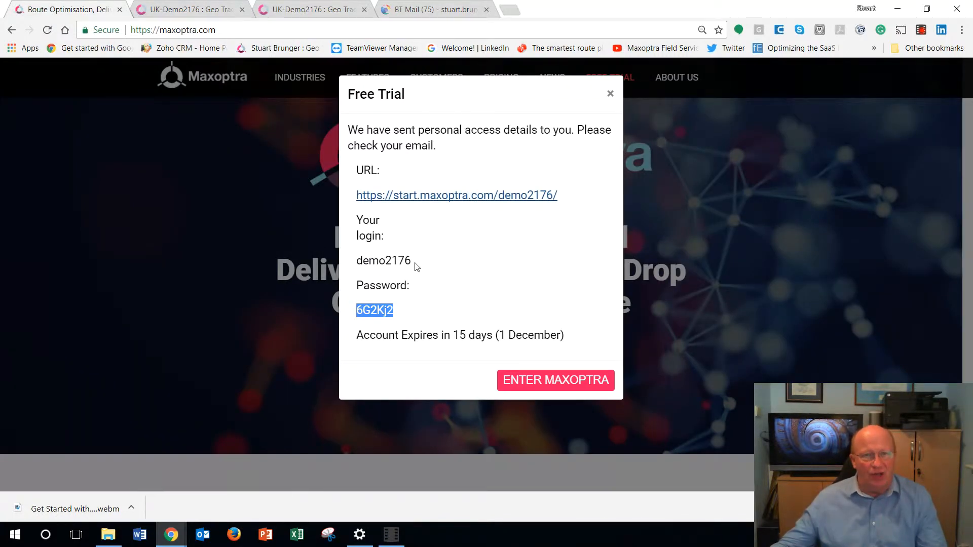
left_click_drag(413, 261, 359, 262)
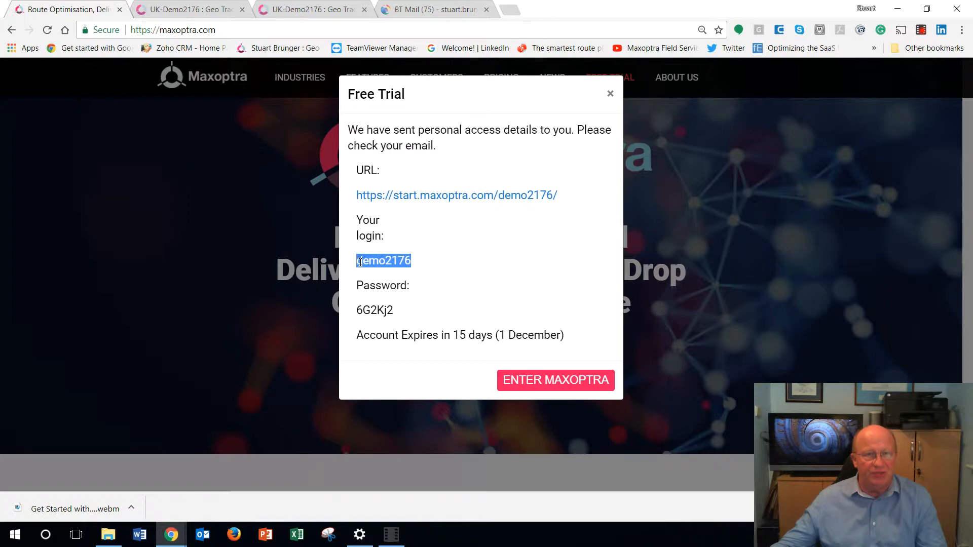
right_click(360, 262)
left_click(376, 275)
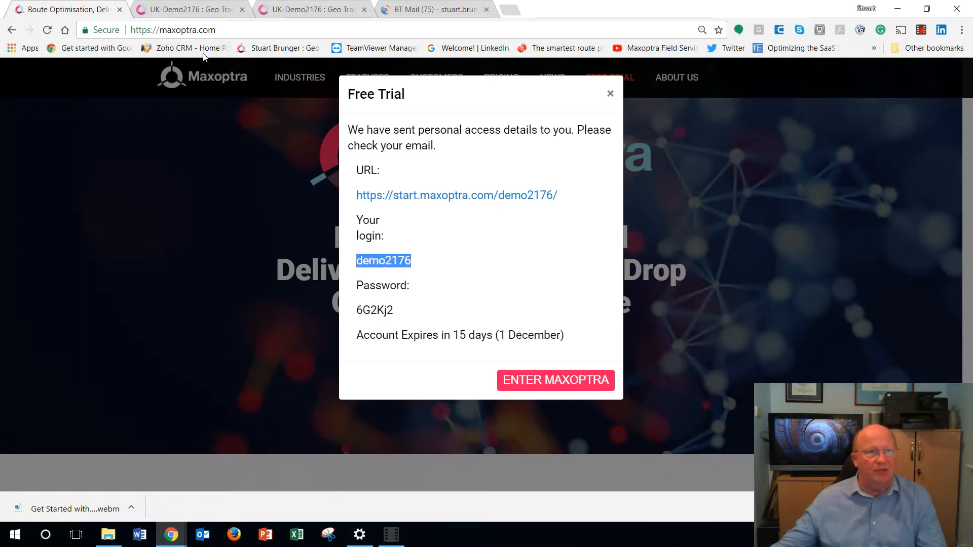
left_click(303, 11)
right_click(528, 251)
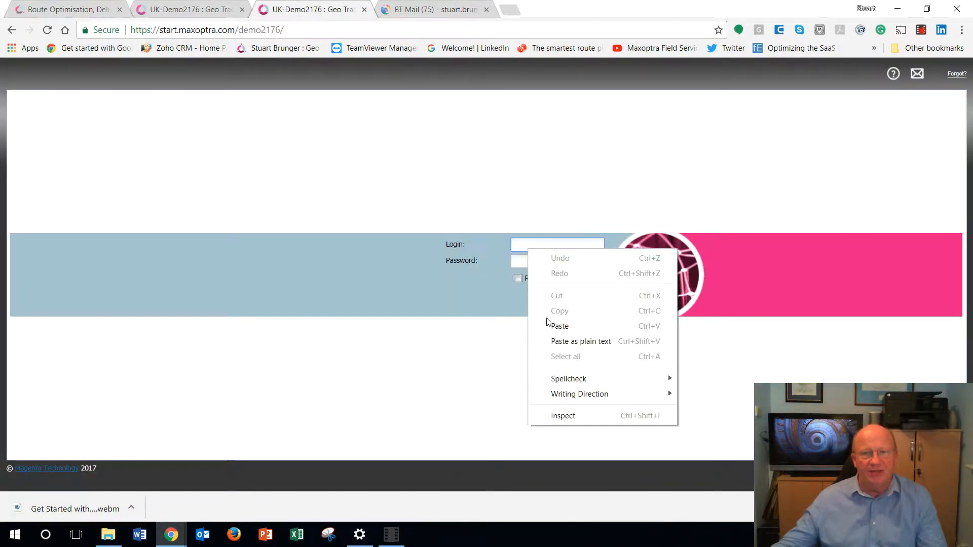
left_click(539, 326)
Step: Copy the password from the trial details into the Password field and sign in to the demo account
left_click(518, 261)
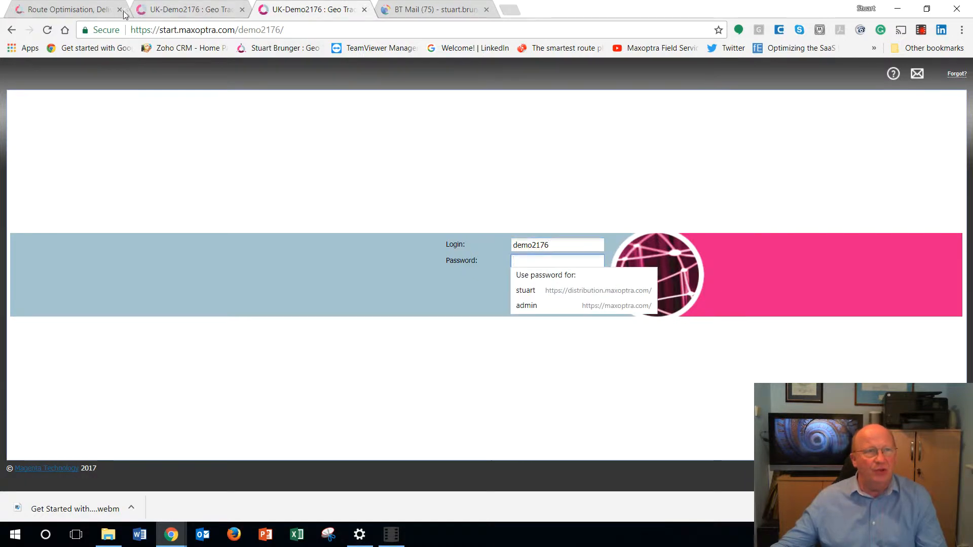
left_click(76, 10)
left_click_drag(402, 317, 354, 312)
right_click(370, 311)
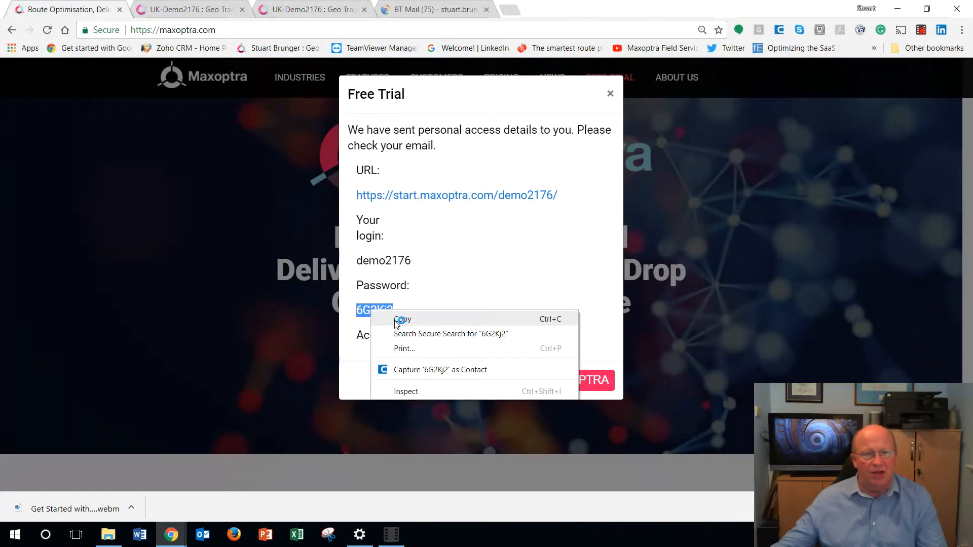
left_click(400, 319)
left_click(309, 9)
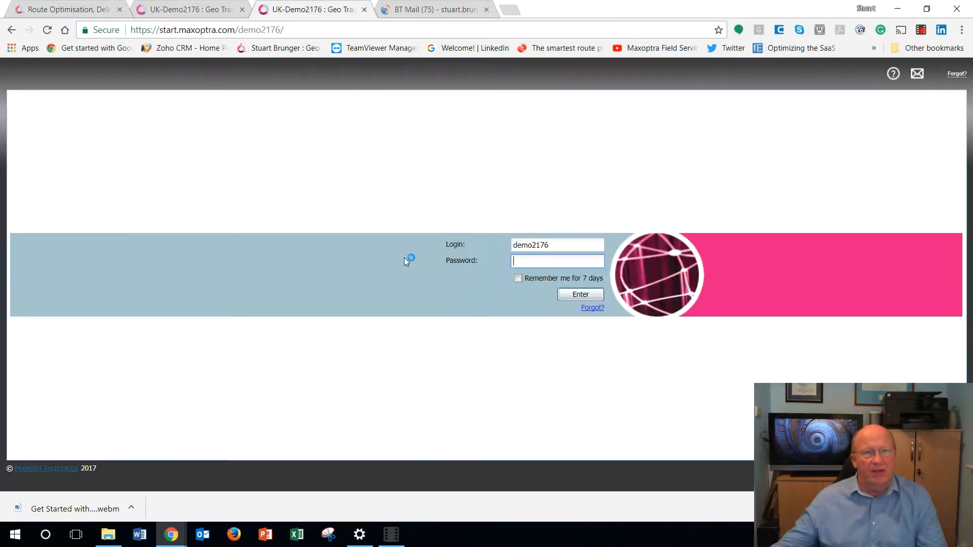
right_click(524, 259)
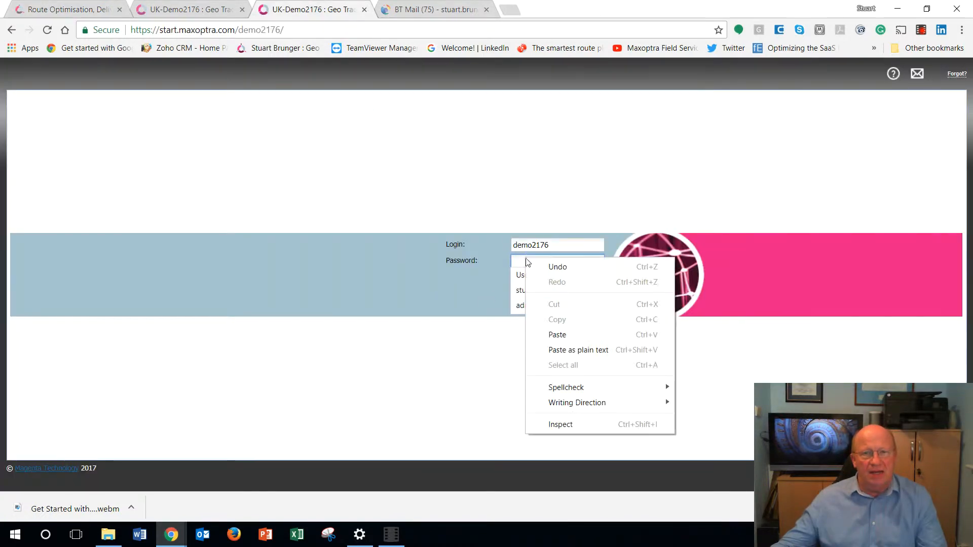
left_click(556, 335)
left_click(573, 295)
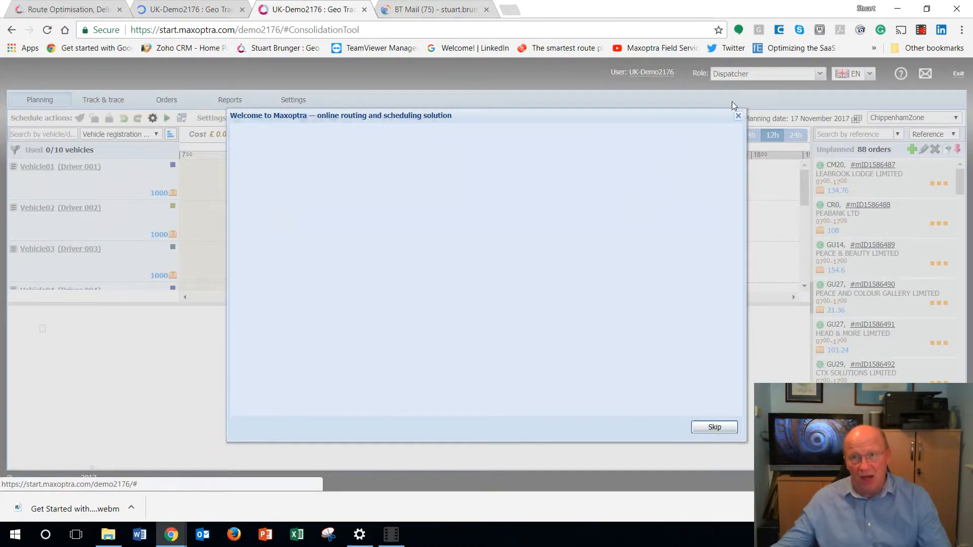
Step: Close the welcome window and dismiss the browser's download bar
left_click(739, 117)
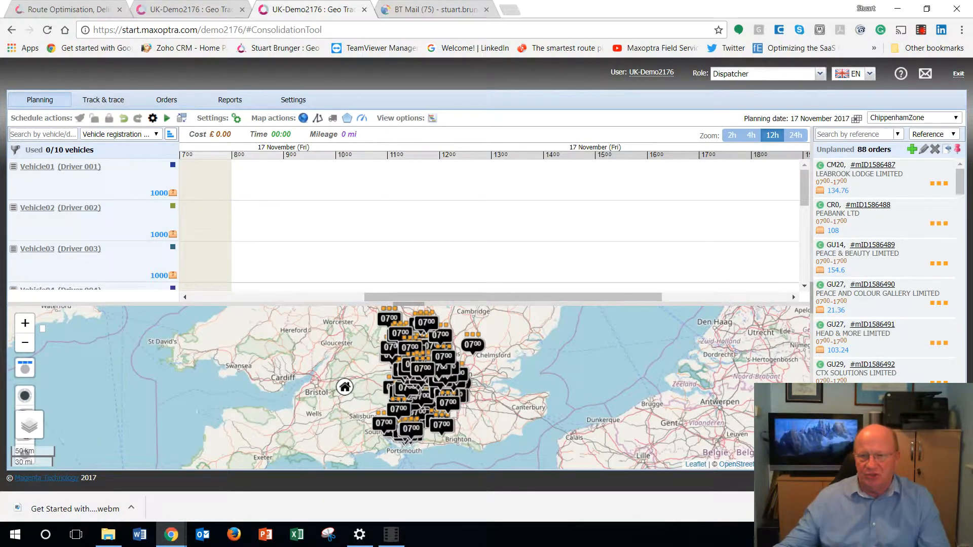
left_click(960, 509)
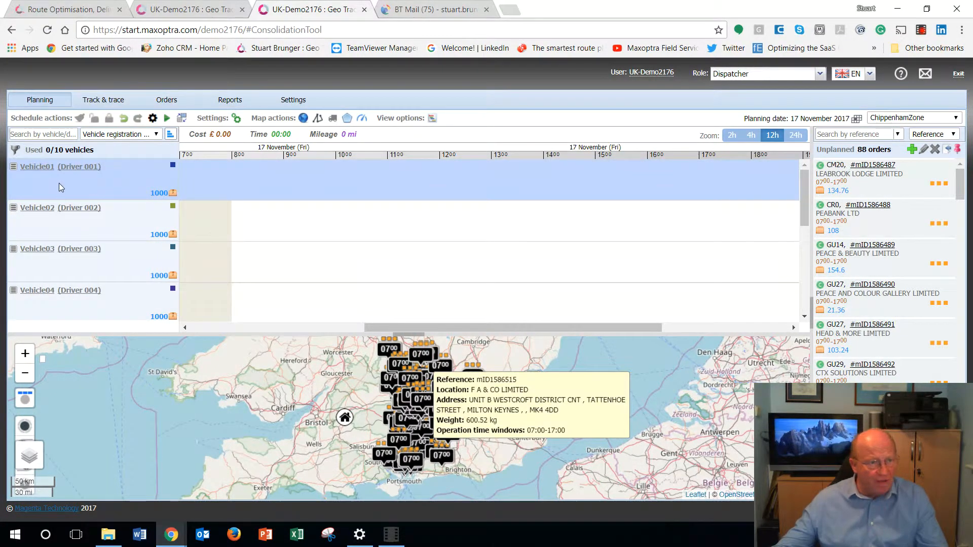
Step: View a later part of the schedule timeline at 4h zoom and return the zoom to 12h
left_click_drag(408, 327, 460, 324)
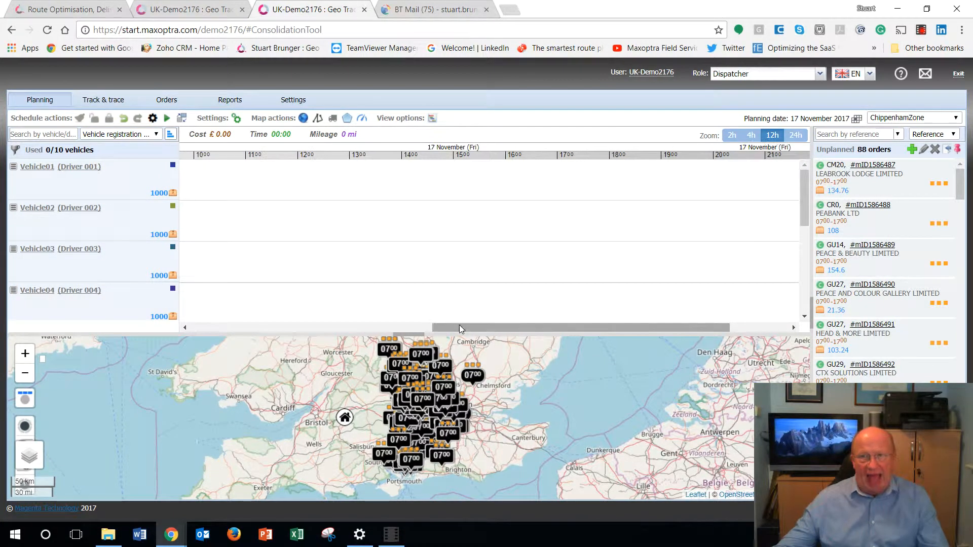
left_click(751, 136)
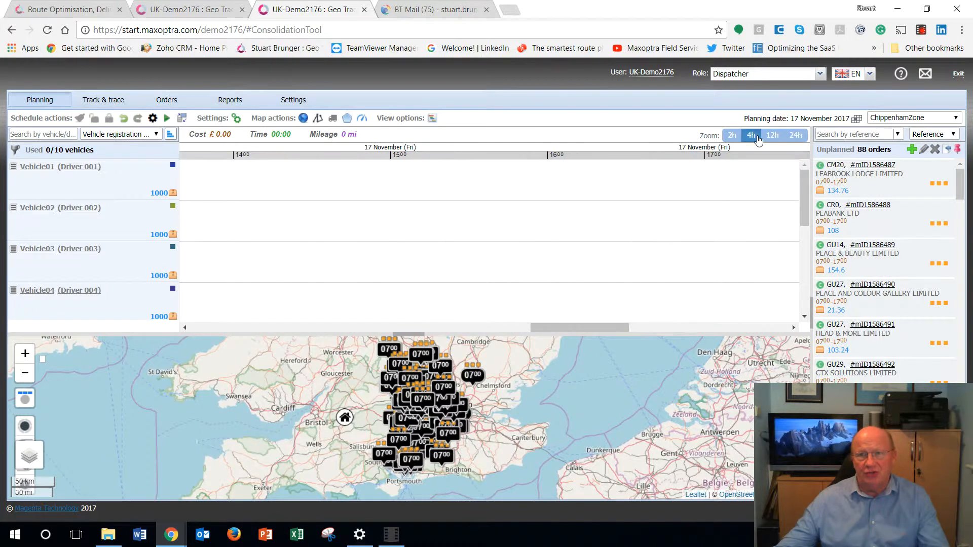
left_click(774, 140)
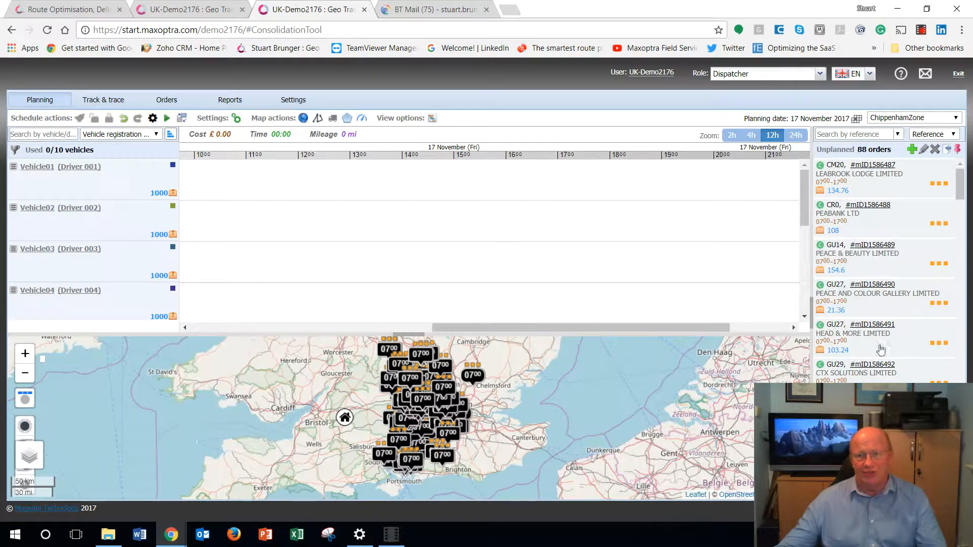
Step: Examine individual unplanned orders, including PEACE & BEAUTY LIMITED, PEABANK LTD and L.R.A.S. LTD, in the order list and on the map
mouse_move(905, 305)
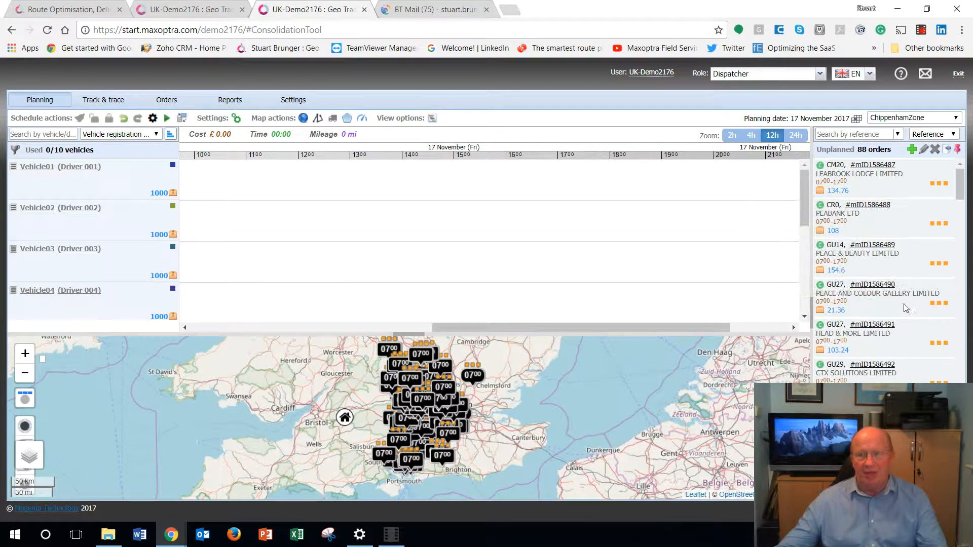
left_click(904, 286)
left_click(907, 272)
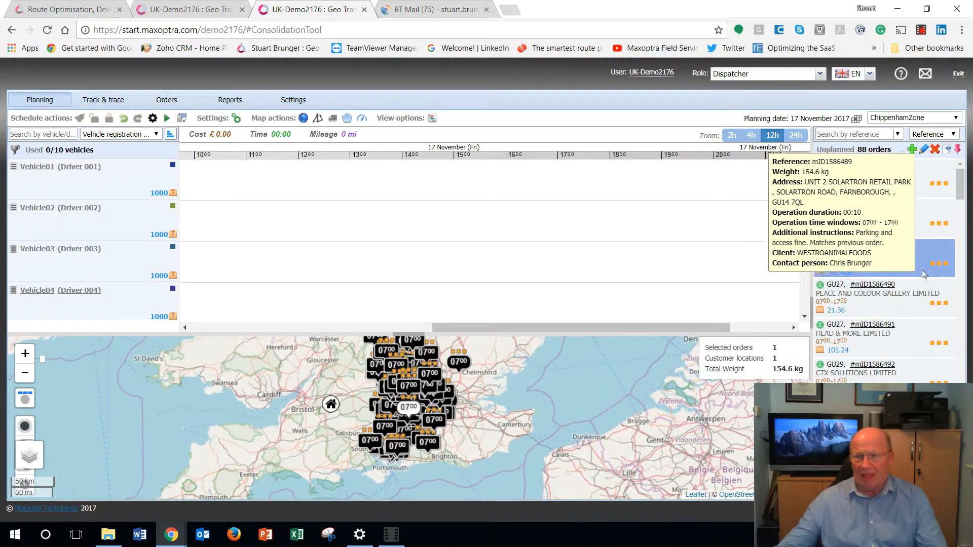
left_click(890, 214)
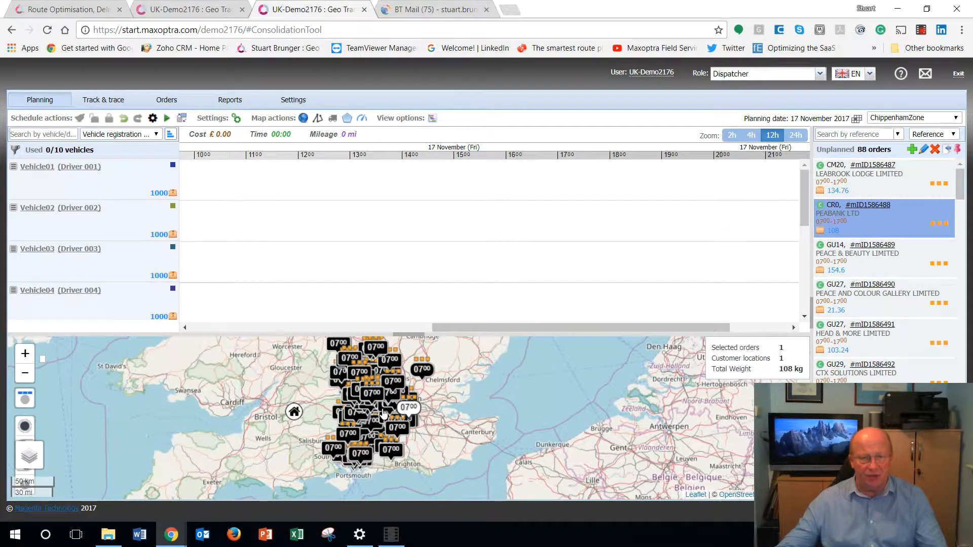
left_click(865, 381)
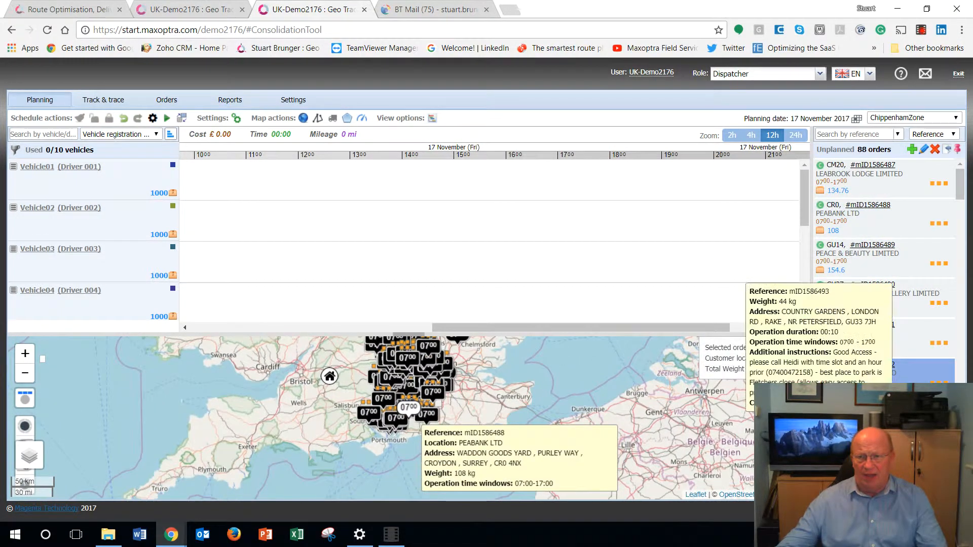
left_click(893, 416)
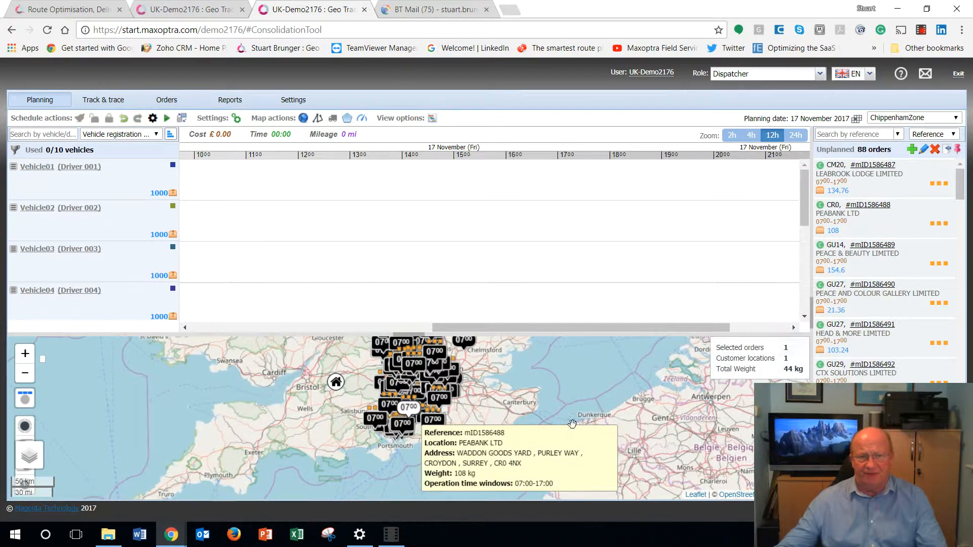
left_click(409, 368)
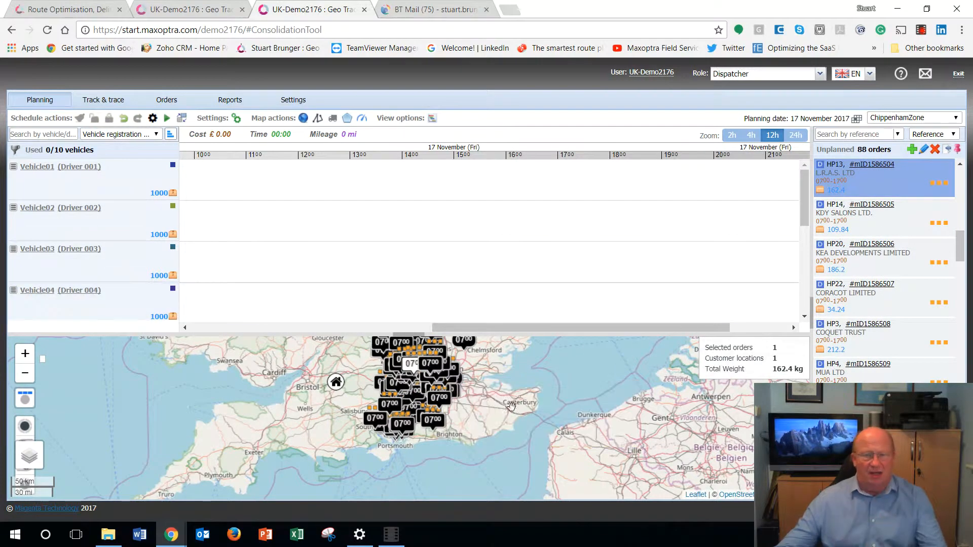
mouse_move(901, 244)
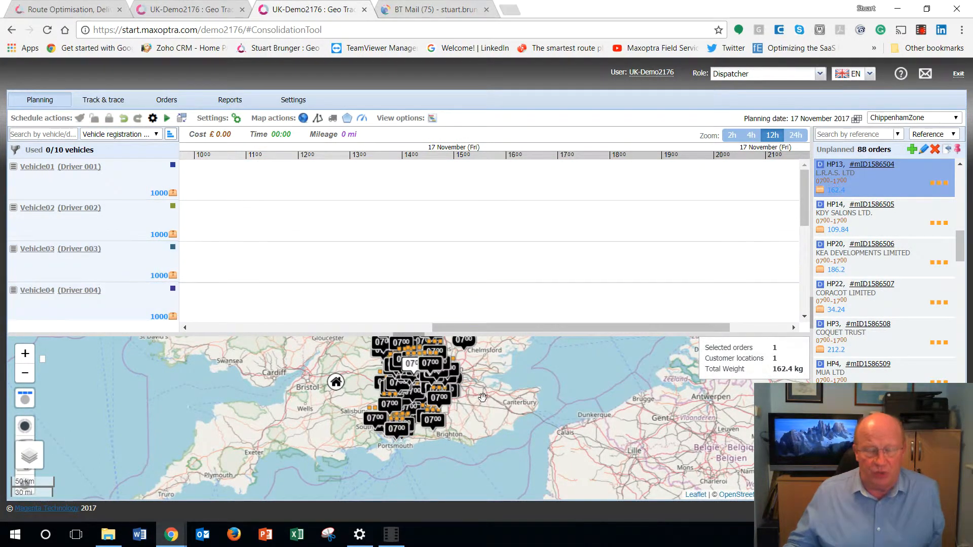
Step: Run automatic planning for the unplanned orders and close the planning results
left_click_drag(512, 419, 600, 441)
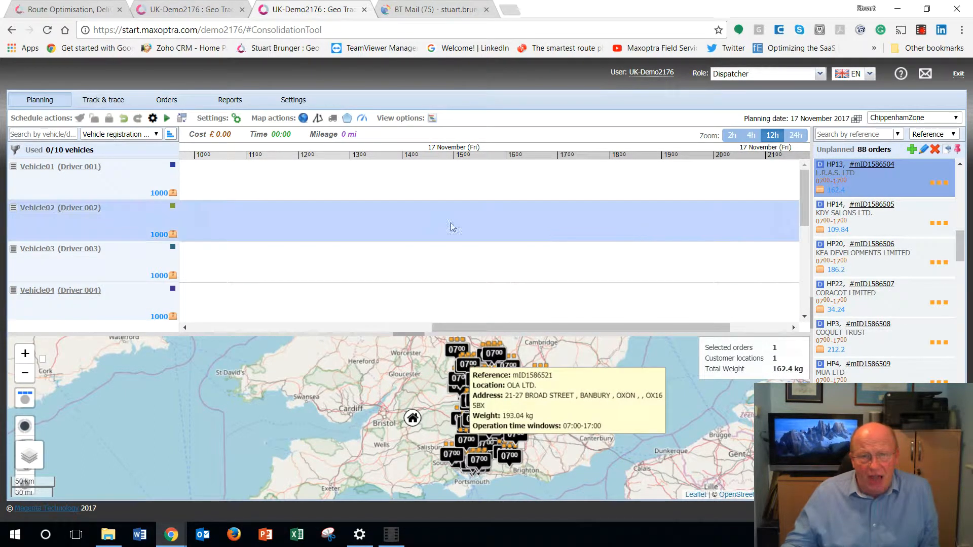
left_click(167, 120)
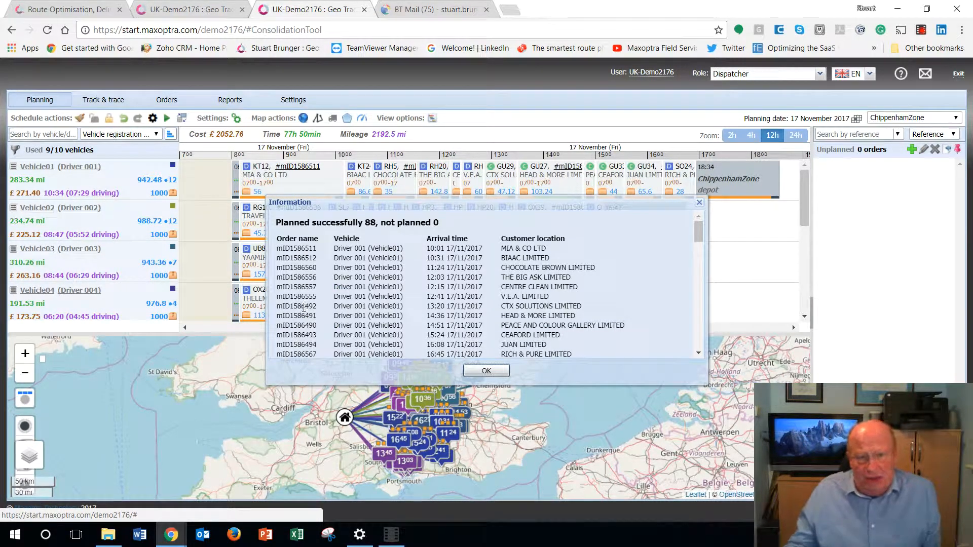
left_click(484, 371)
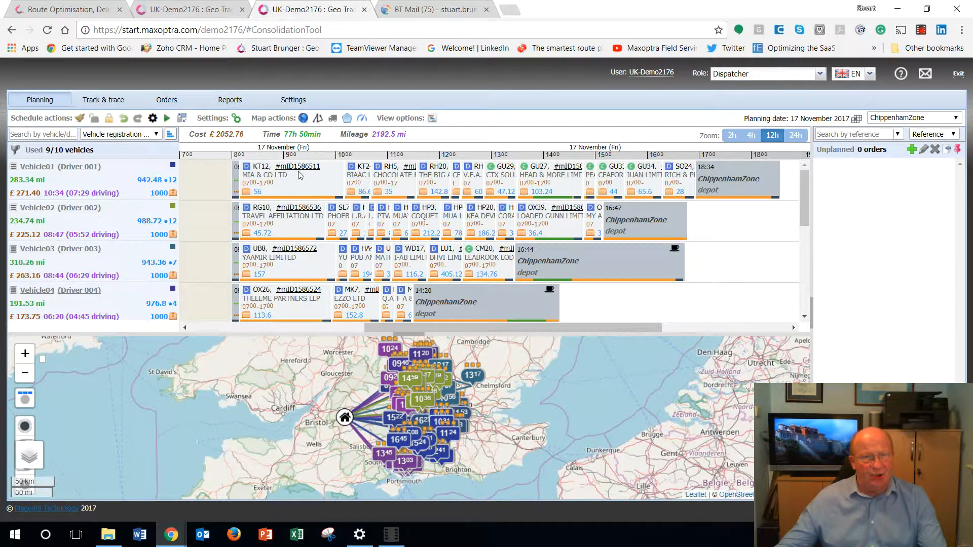
Step: Examine the planned schedule for the stops on each vehicle's route, the driving legs and the number of vehicles used
mouse_move(300, 175)
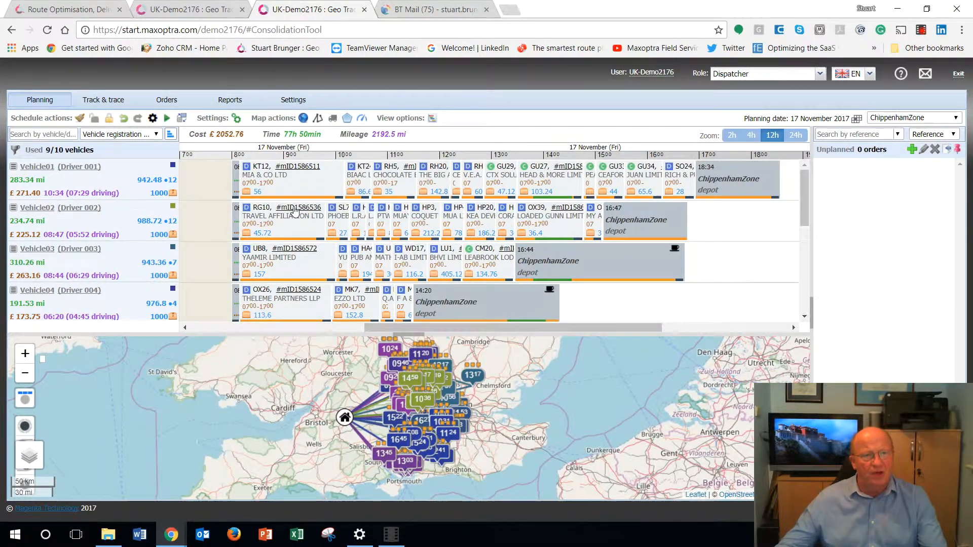
mouse_move(294, 202)
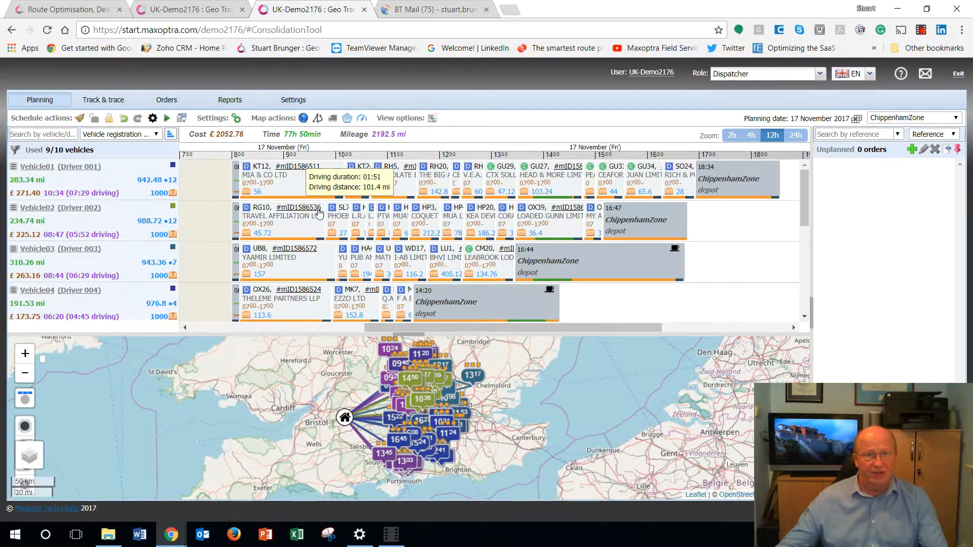
mouse_move(338, 200)
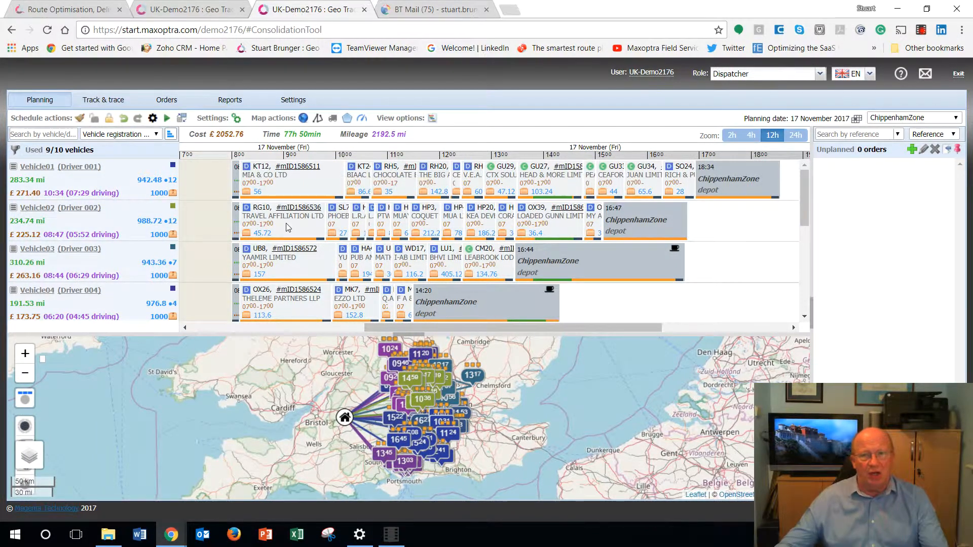
mouse_move(547, 200)
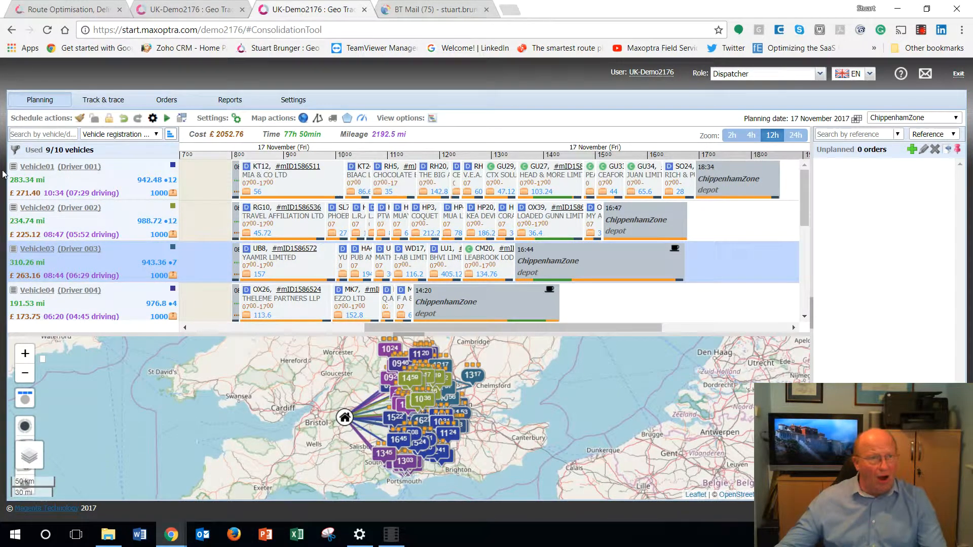
double_click(49, 151)
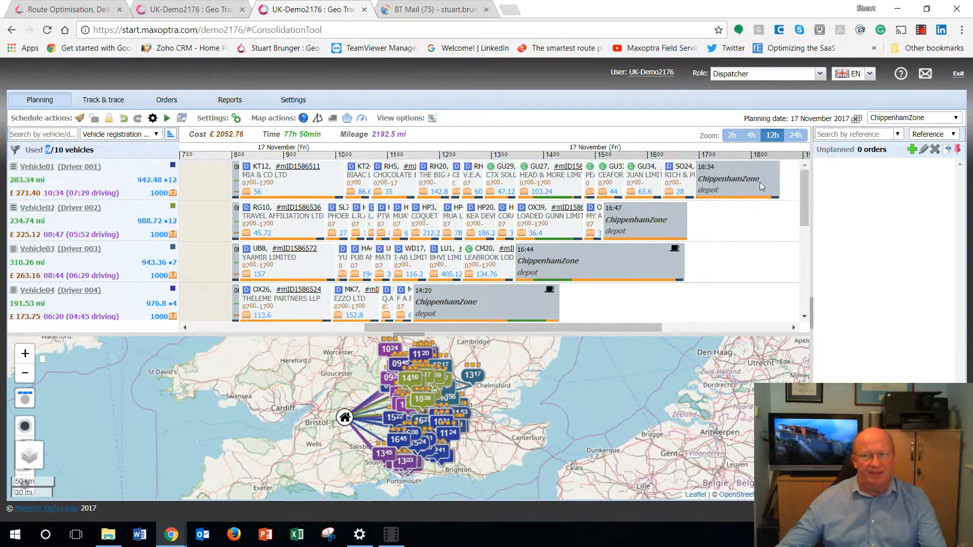
mouse_move(807, 199)
left_mouse_down()
mouse_move(799, 298)
mouse_move(801, 192)
left_mouse_up()
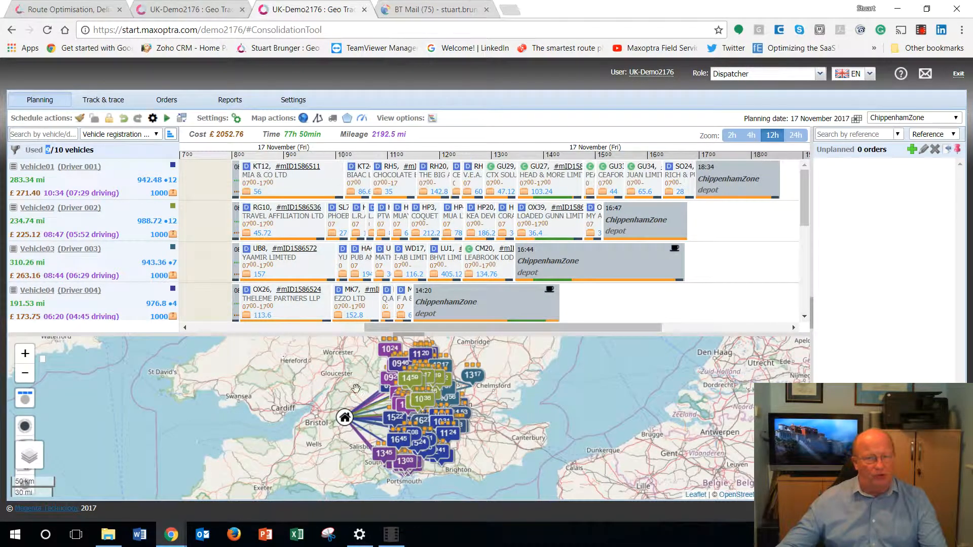
Step: Examine the planned vehicle routes on the map, from the whole delivery area down to the roads around Oxford
left_click_drag(574, 401, 634, 429)
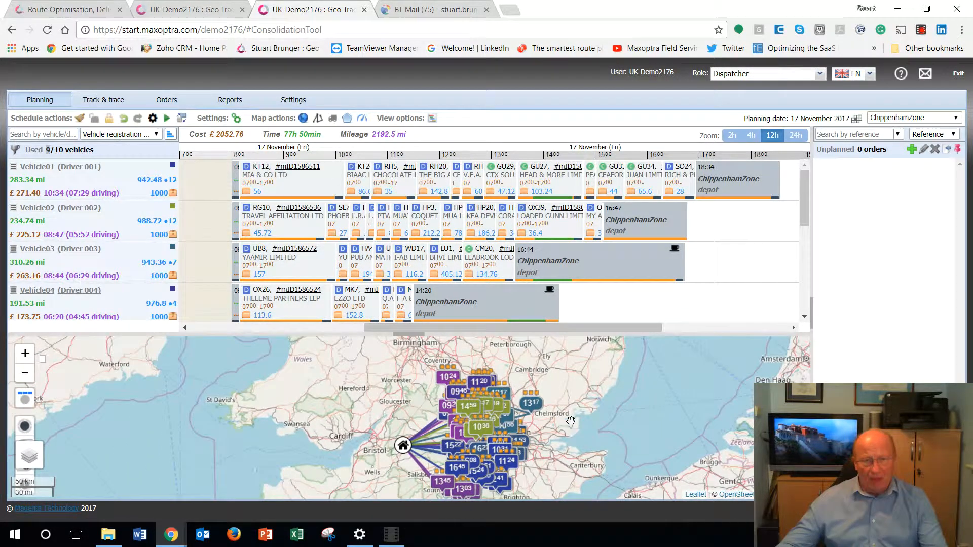
left_click_drag(567, 409, 567, 393)
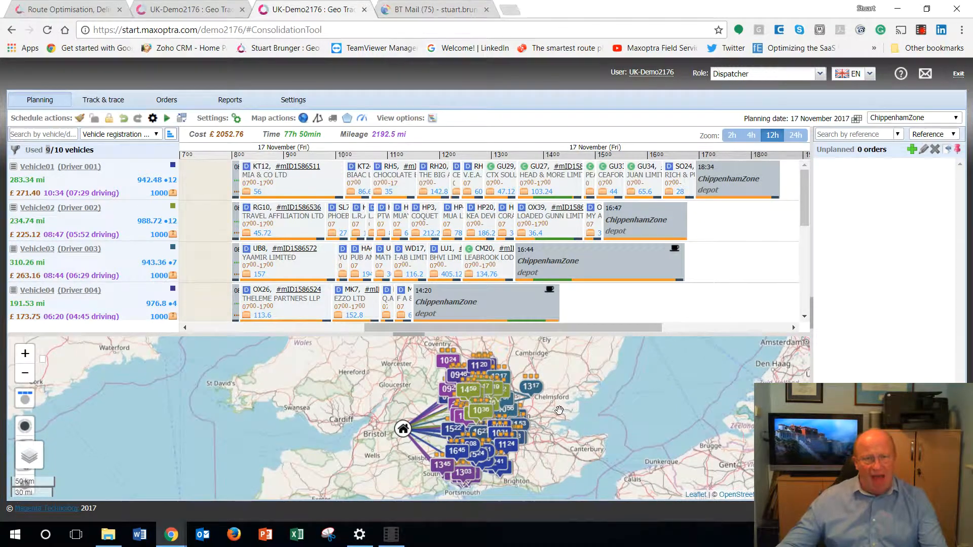
scroll(557, 403, "up", 2)
scroll(497, 413, "down", 2)
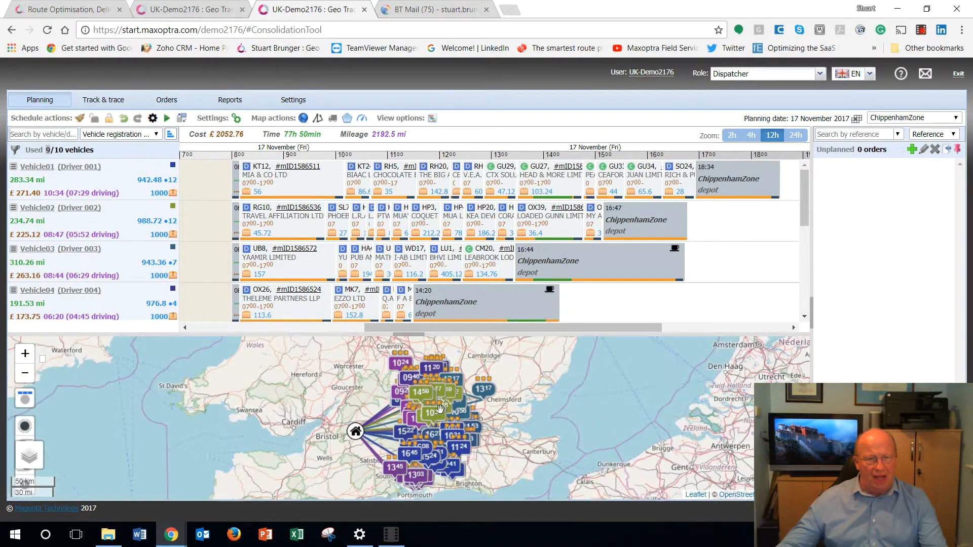
left_click_drag(298, 394, 307, 416)
scroll(308, 416, "up", 2)
left_click_drag(583, 430, 349, 398)
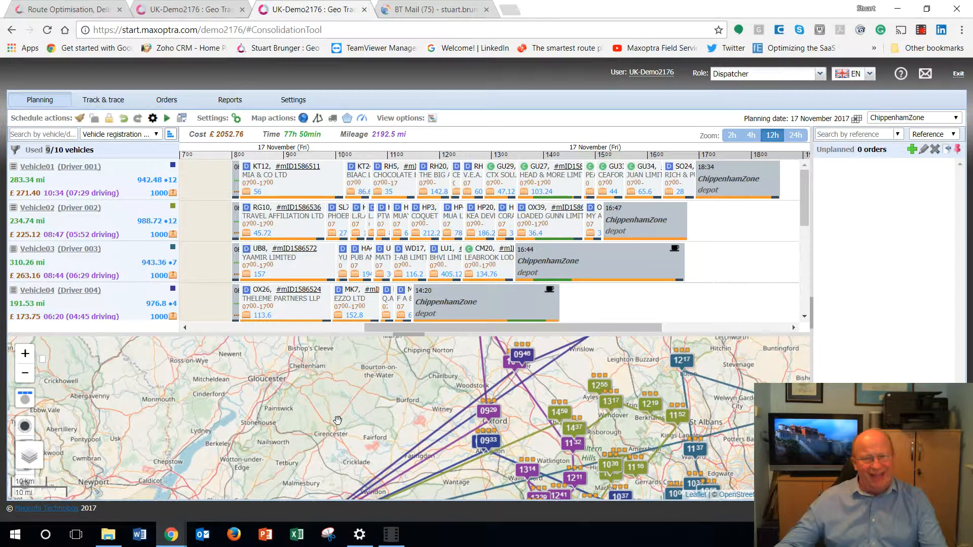
Step: Display the planned vehicle routes along the actual roads on the map using geo routing
scroll(338, 420, "down", 3)
scroll(324, 413, "up", 3)
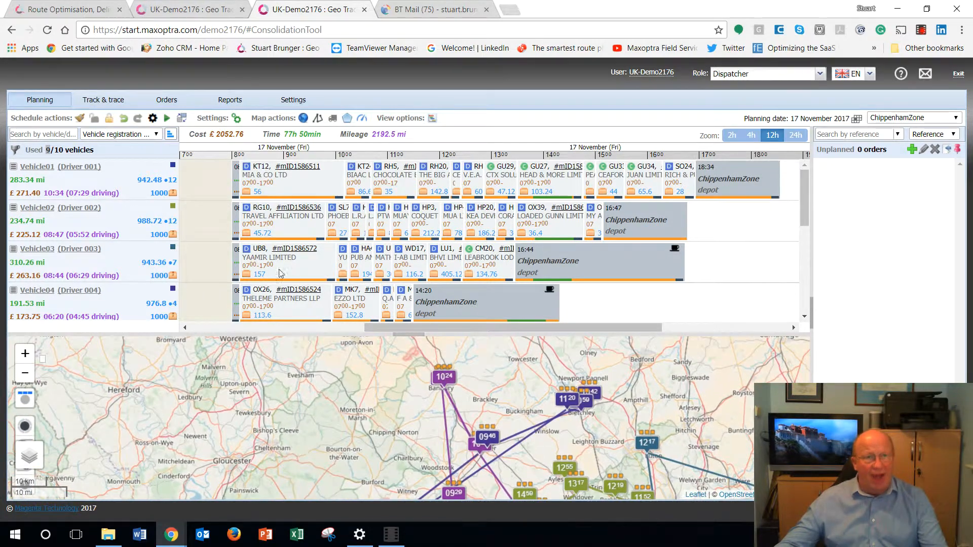
left_click(317, 120)
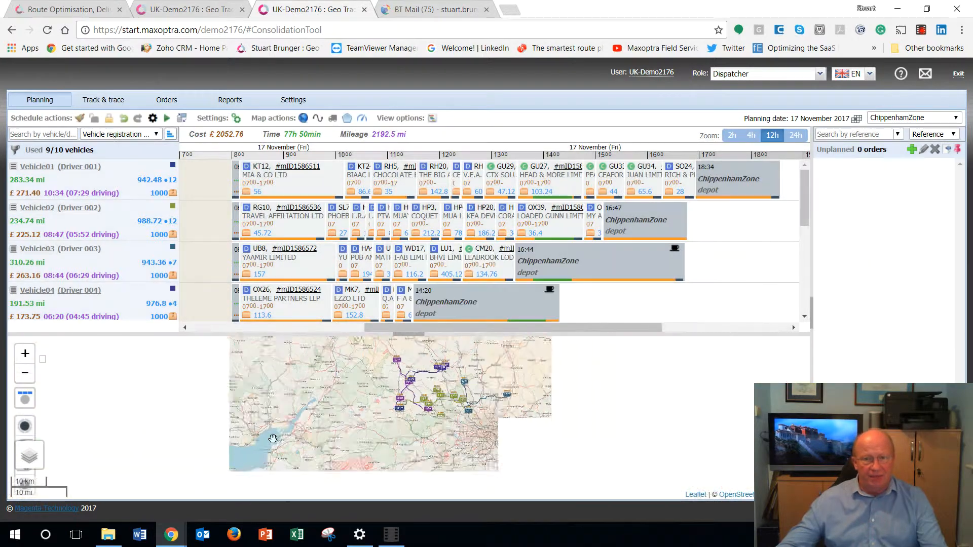
scroll(303, 393, "up", 3)
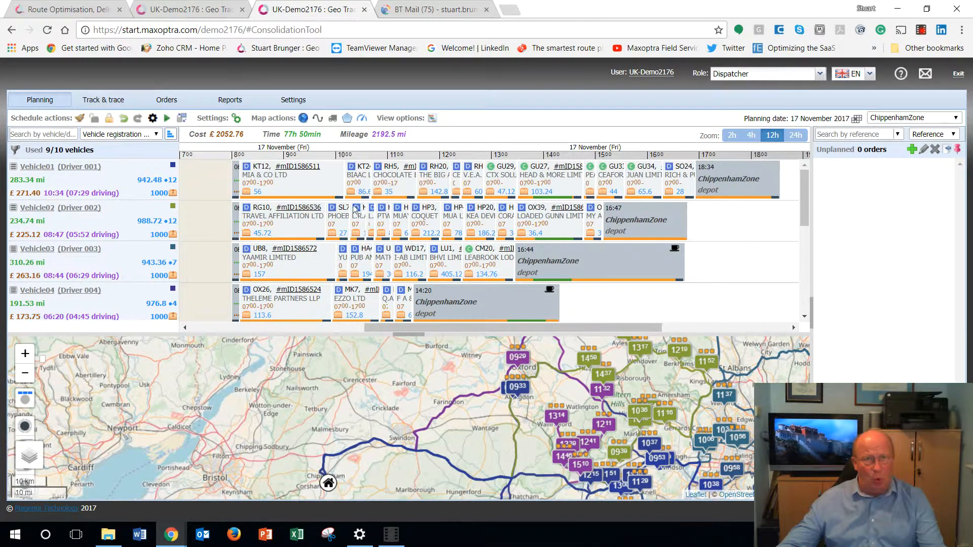
Step: Switch the map to routes without geo routing and enlarge the map area beneath the schedule
left_click(318, 119)
scroll(343, 357, "up", 2)
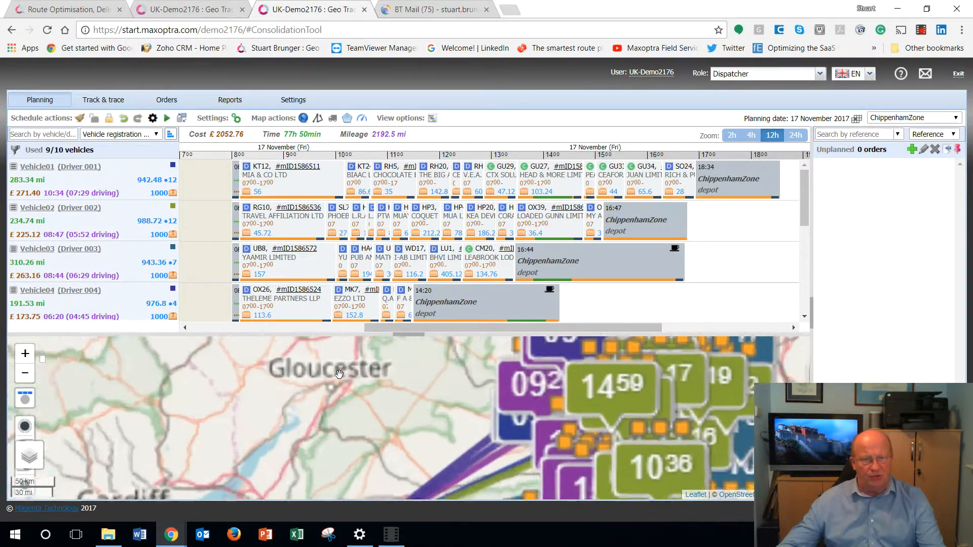
left_click_drag(294, 398, 282, 392)
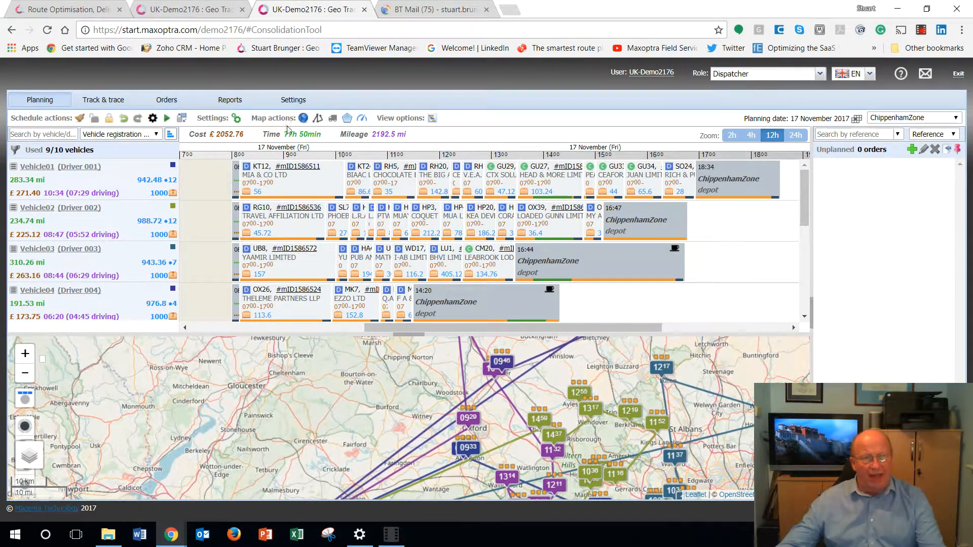
left_click_drag(341, 416, 217, 410)
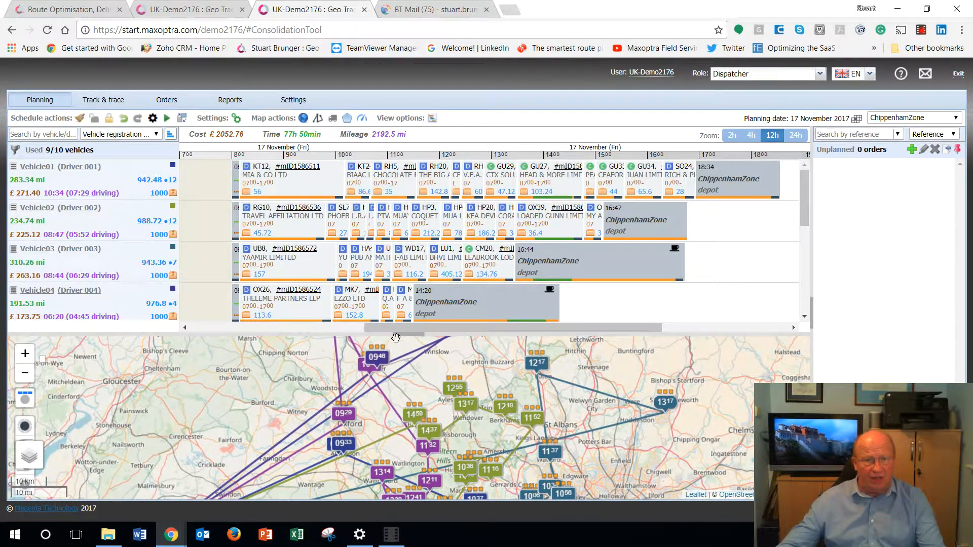
left_click_drag(402, 335, 408, 261)
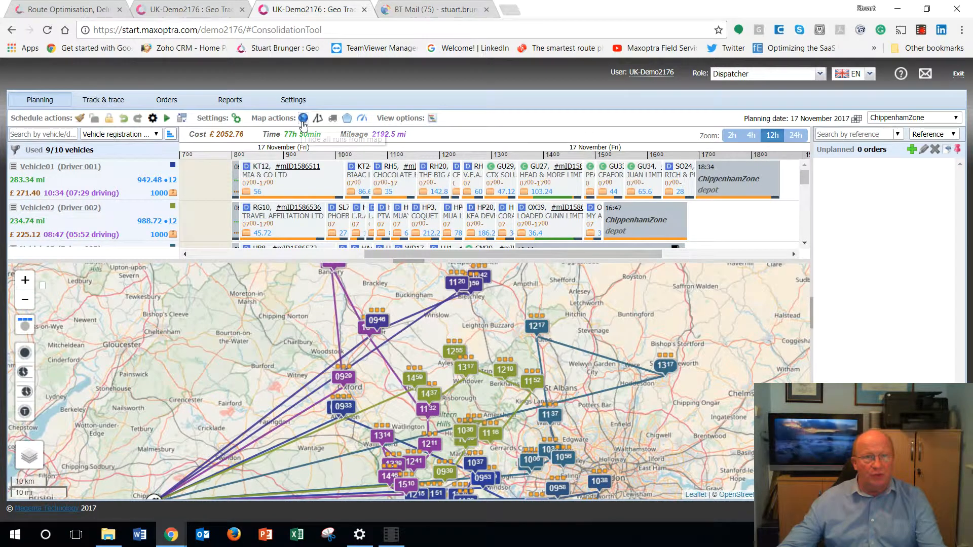
Step: Hide all runs from the map and display only Vehicle01's run
left_click(303, 118)
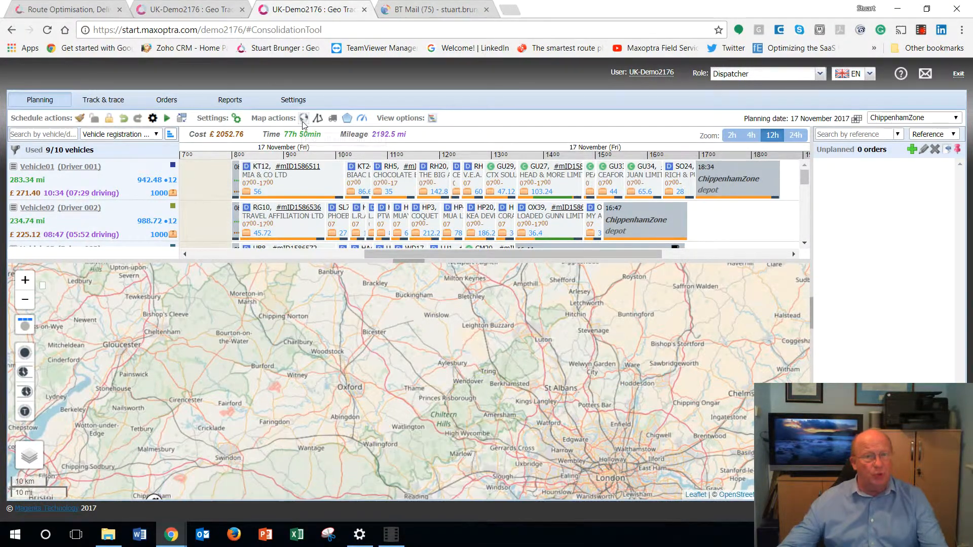
mouse_move(237, 194)
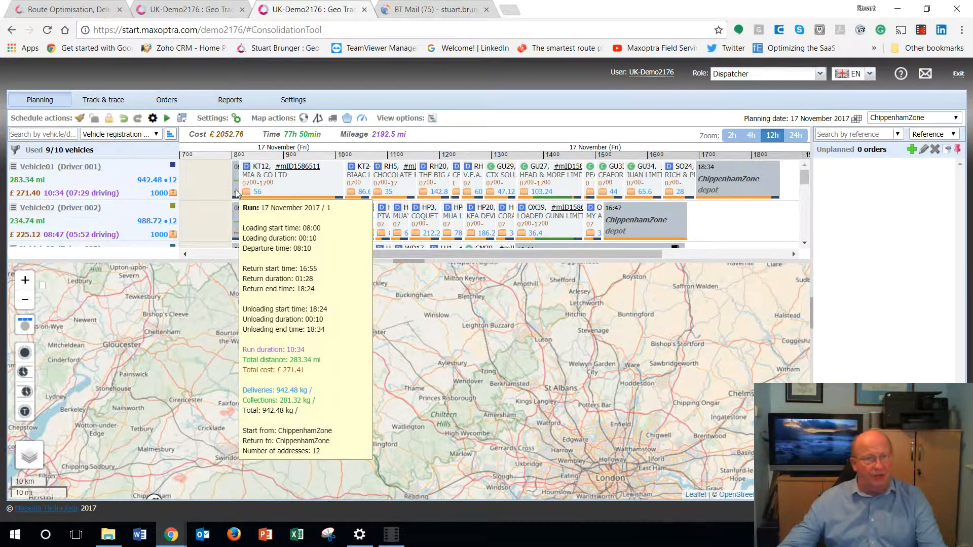
left_click(237, 193)
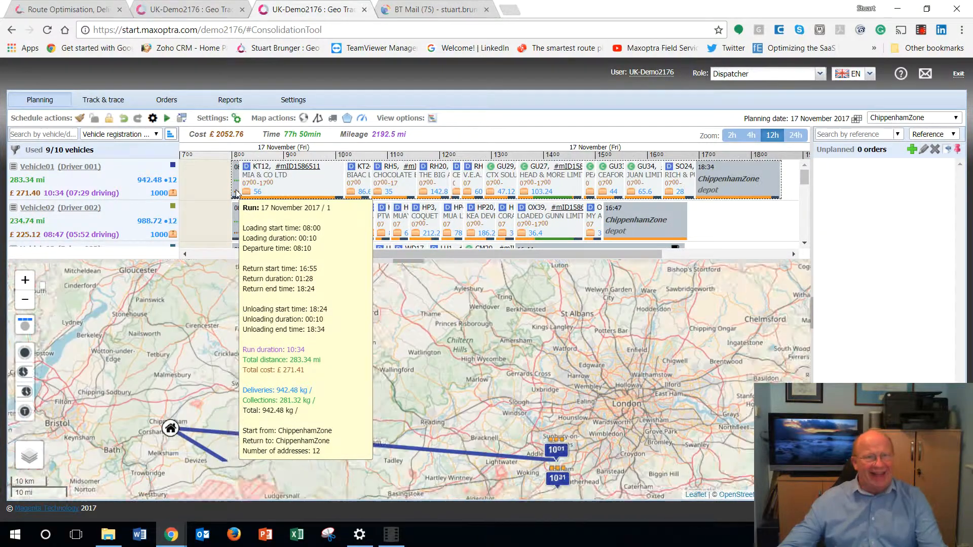
left_click_drag(139, 357, 161, 409)
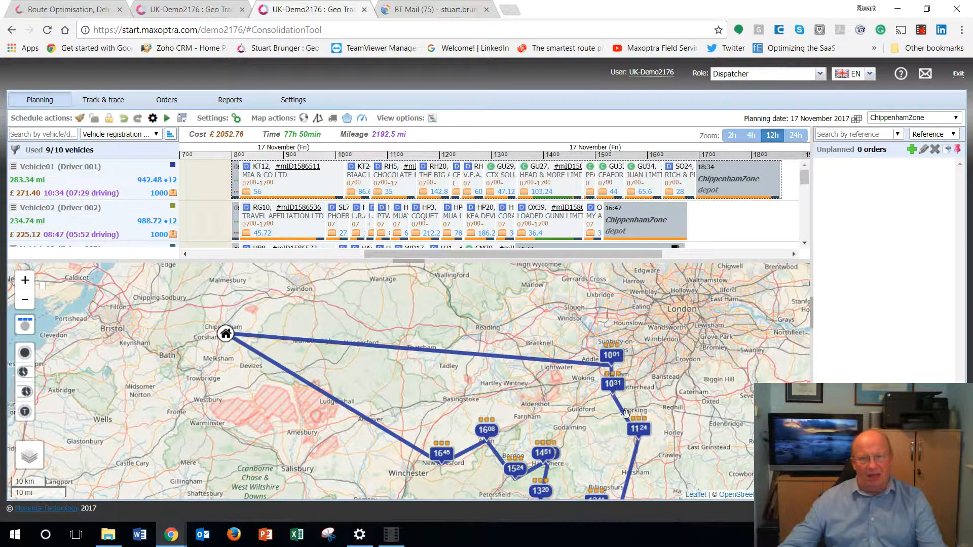
left_click_drag(388, 467, 395, 442)
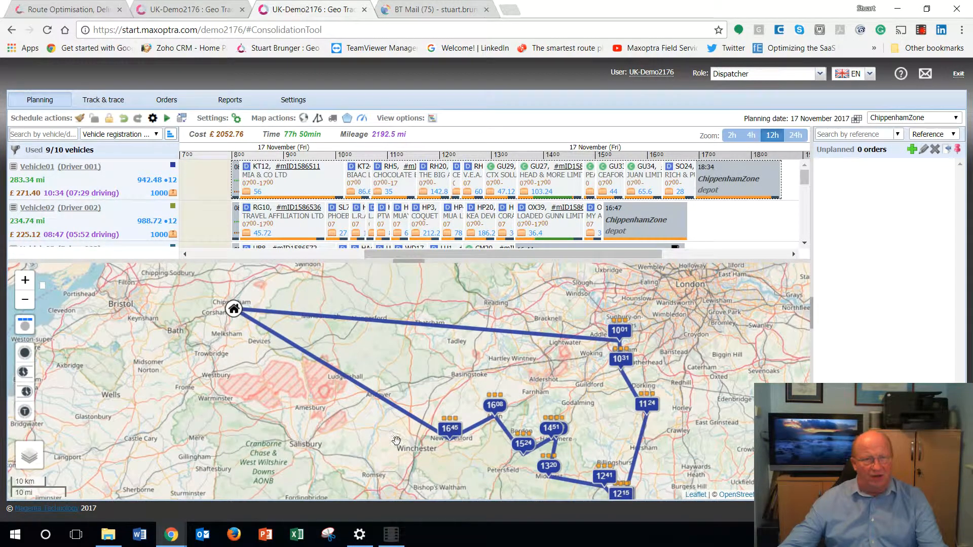
Step: Compare Vehicle01's route on the map with and without geo routing
left_click(317, 120)
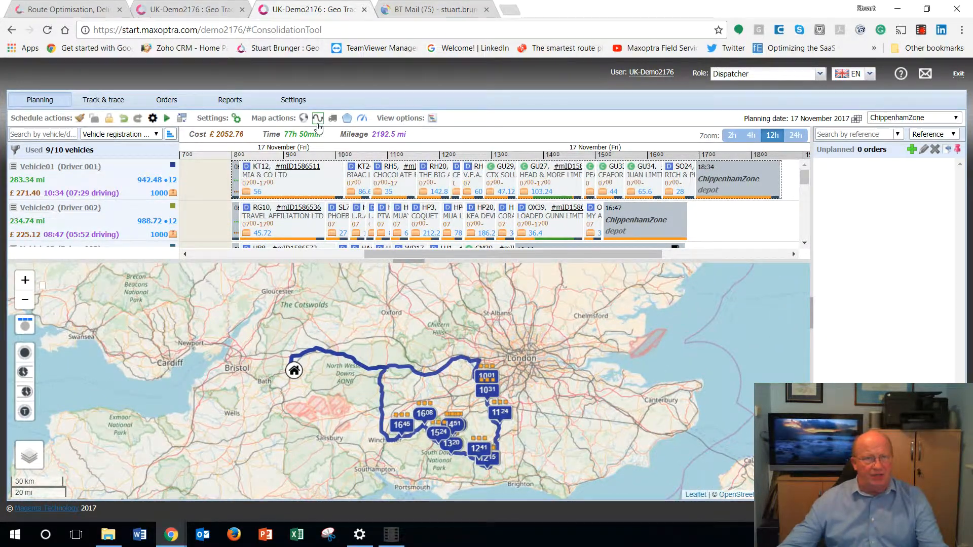
left_click(317, 118)
left_click_drag(200, 391, 217, 415)
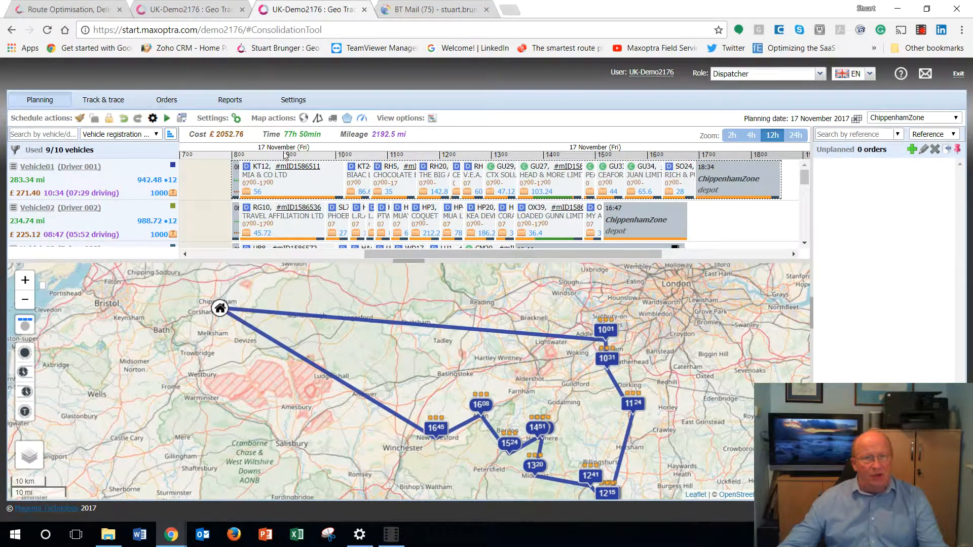
Step: Show all vehicle runs on the map and focus on the stops between Oxford and Aylesbury
left_click(305, 119)
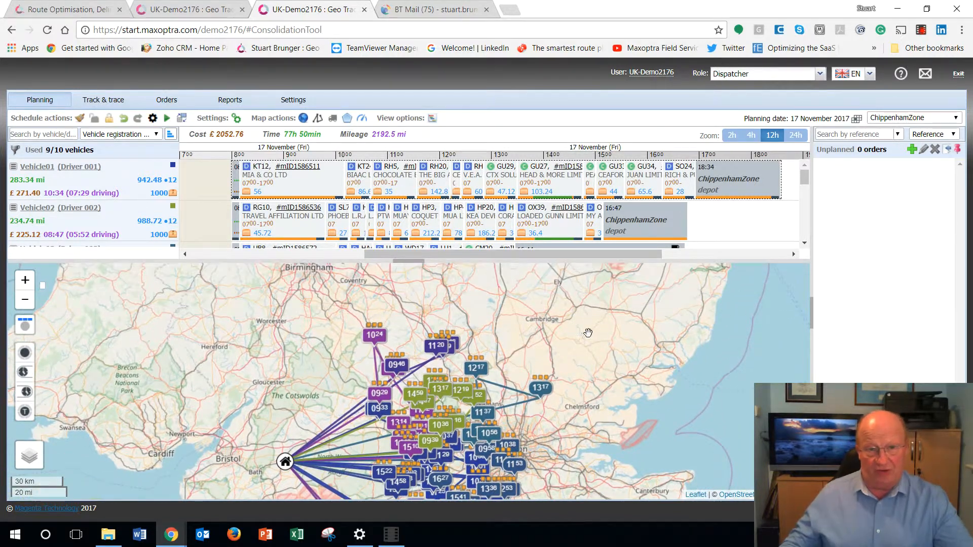
scroll(375, 369, "up", 2)
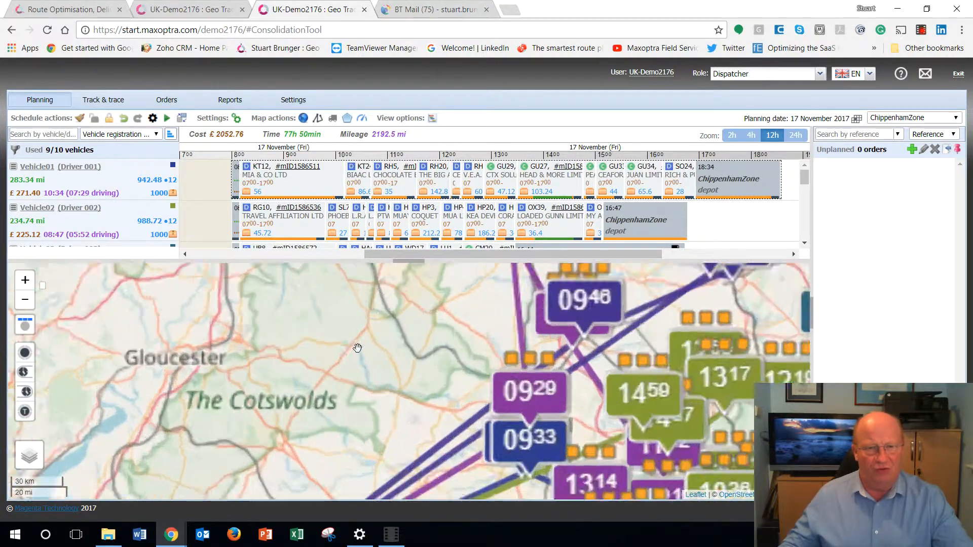
left_click_drag(413, 377, 337, 360)
left_click_drag(557, 411, 432, 375)
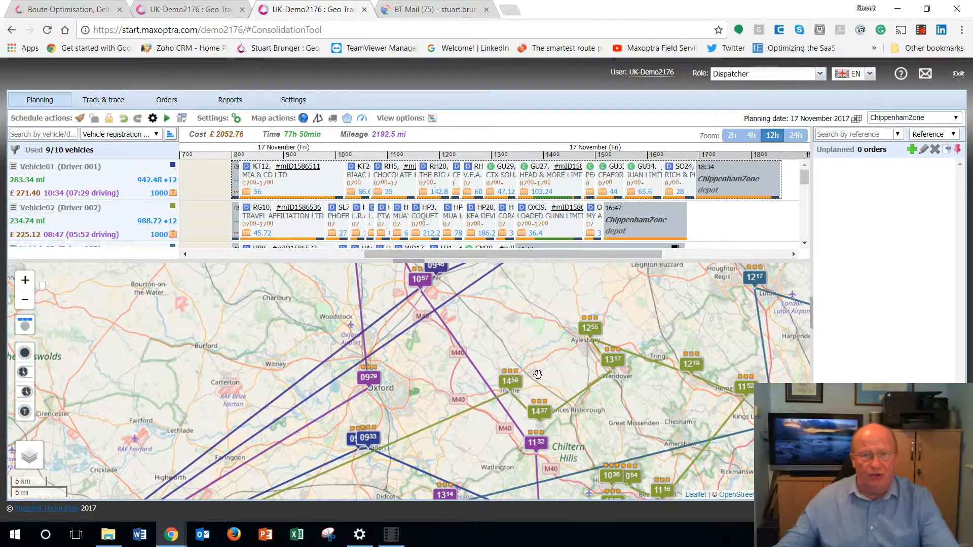
Step: Reassign Vehicle02's four orders around Aylesbury, Wendover, Thame and Princes Risborough to Vehicle05's run
left_click(588, 333)
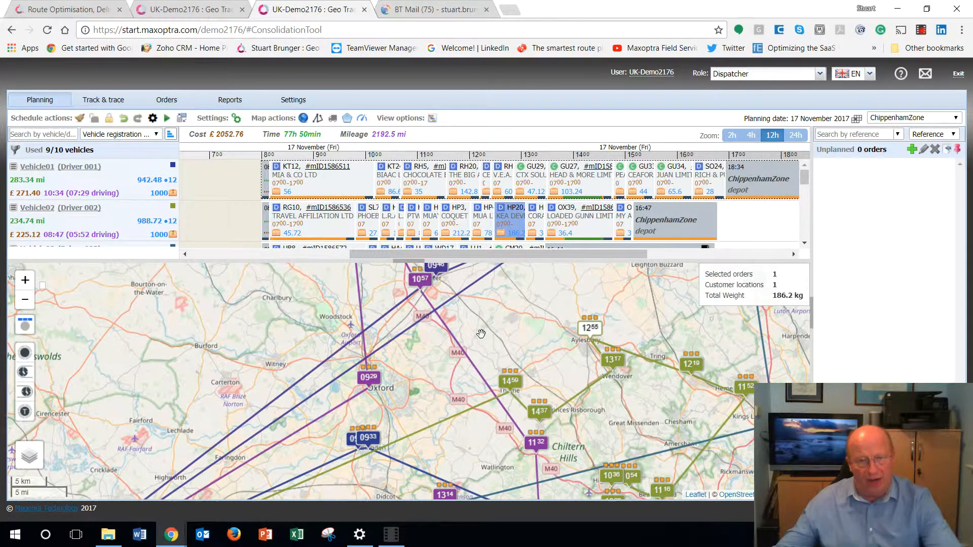
left_click_drag(474, 333, 657, 436)
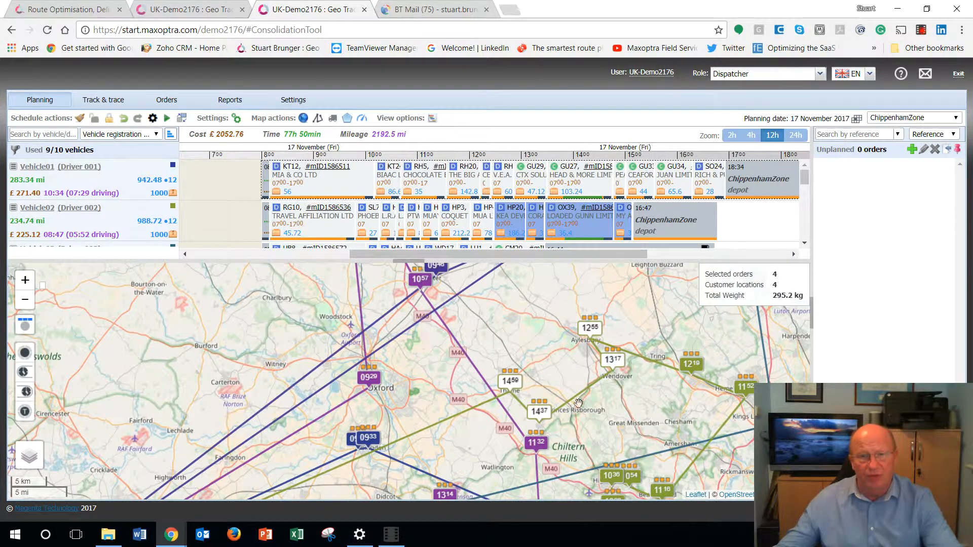
left_click_drag(512, 388, 471, 362)
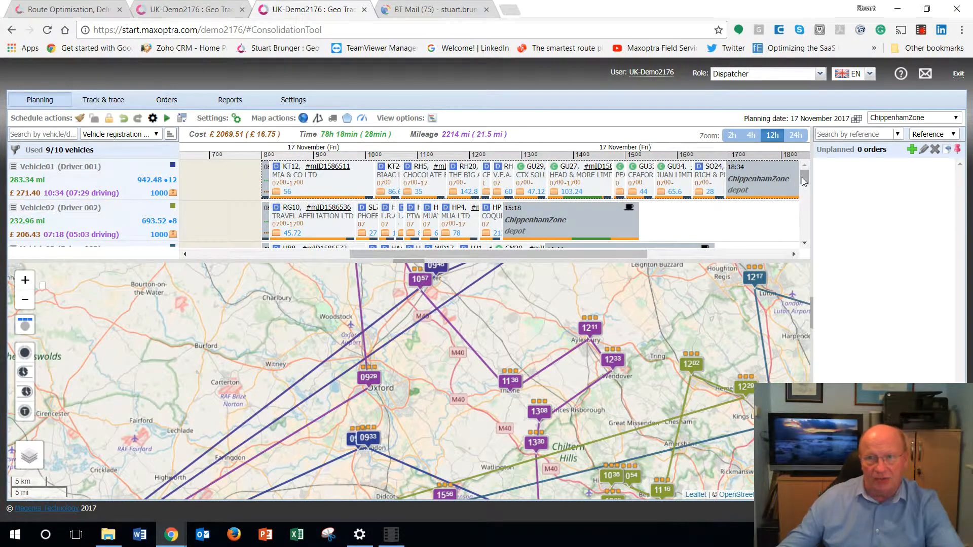
Step: Check the warnings on Vehicle05's run and undo the reassignment of the four orders
left_click_drag(803, 177, 805, 200)
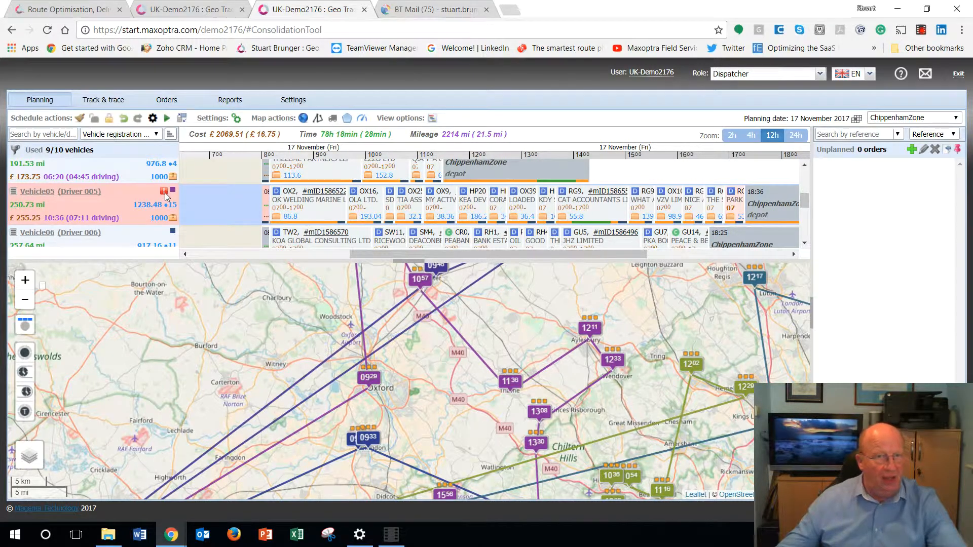
mouse_move(166, 196)
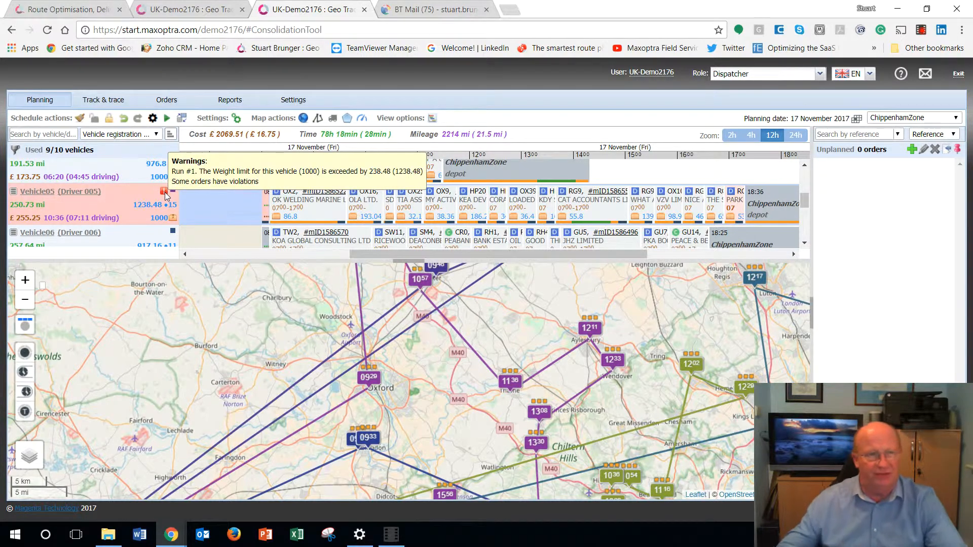
left_click(124, 119)
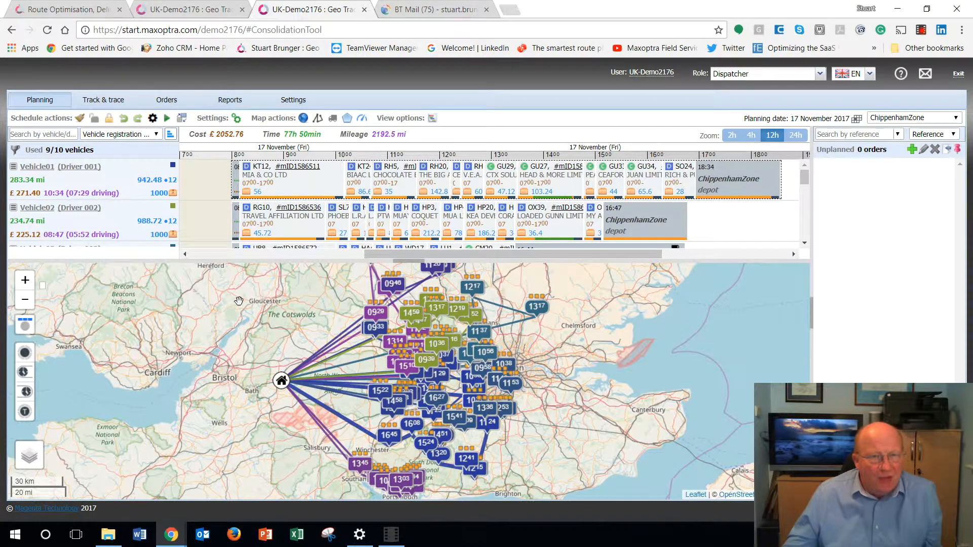
Step: Enlarge the schedule area and move Vehicle08's whole run to the unused Vehicle09
left_click_drag(239, 301, 241, 324)
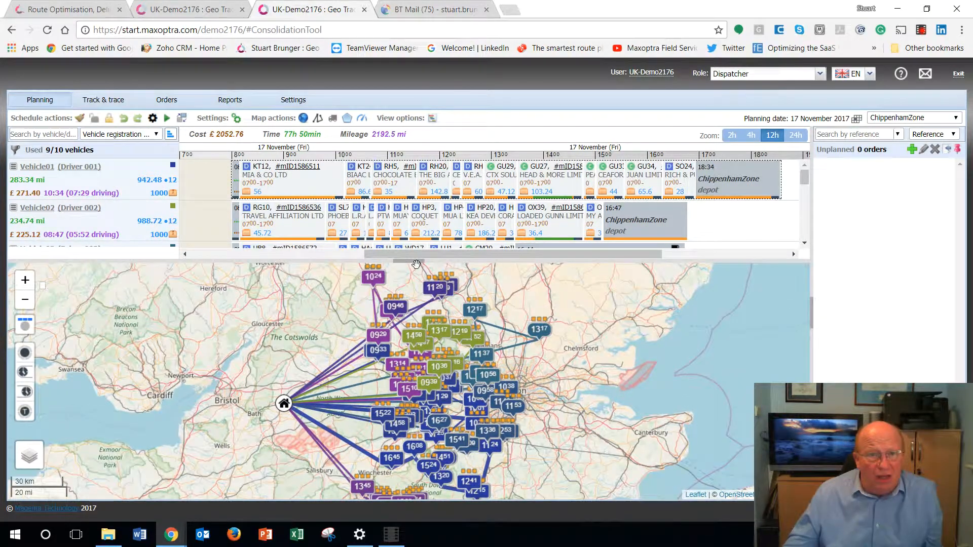
left_click_drag(417, 262, 417, 312)
left_click_drag(631, 420, 650, 457)
left_click_drag(804, 200, 811, 275)
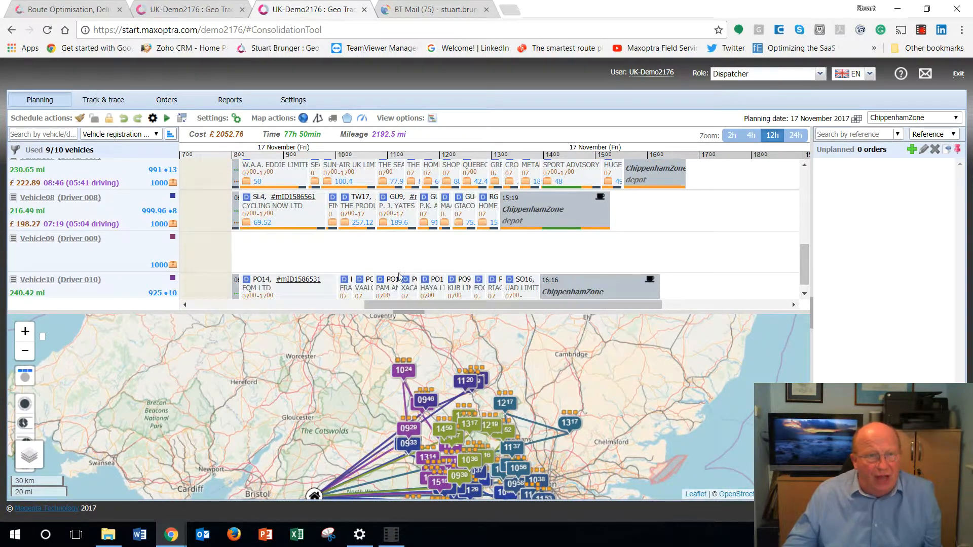
mouse_move(235, 218)
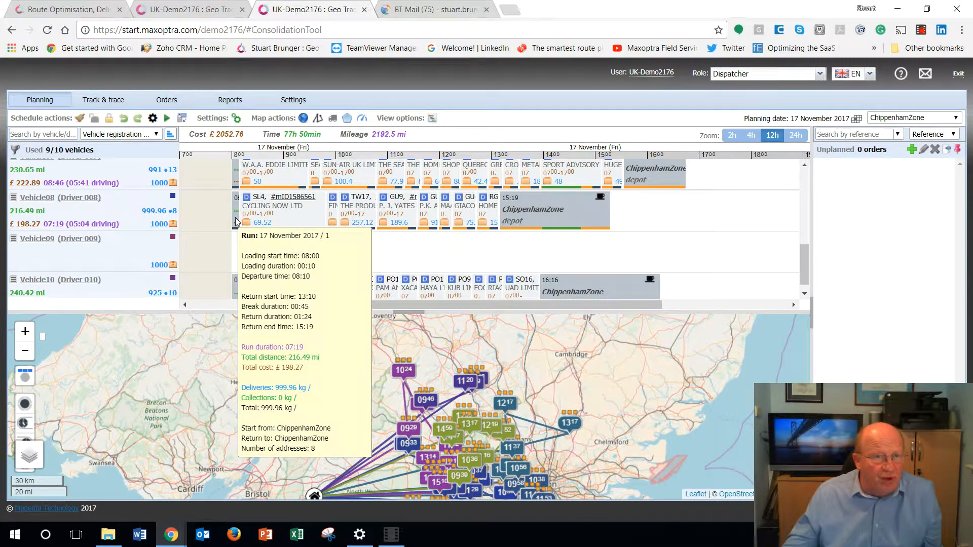
left_click(236, 219)
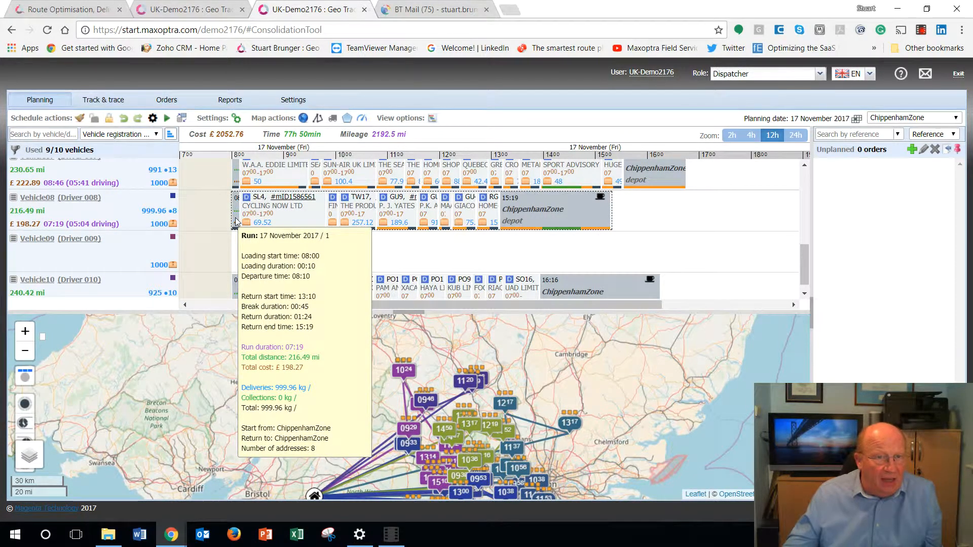
left_click_drag(235, 219, 238, 247)
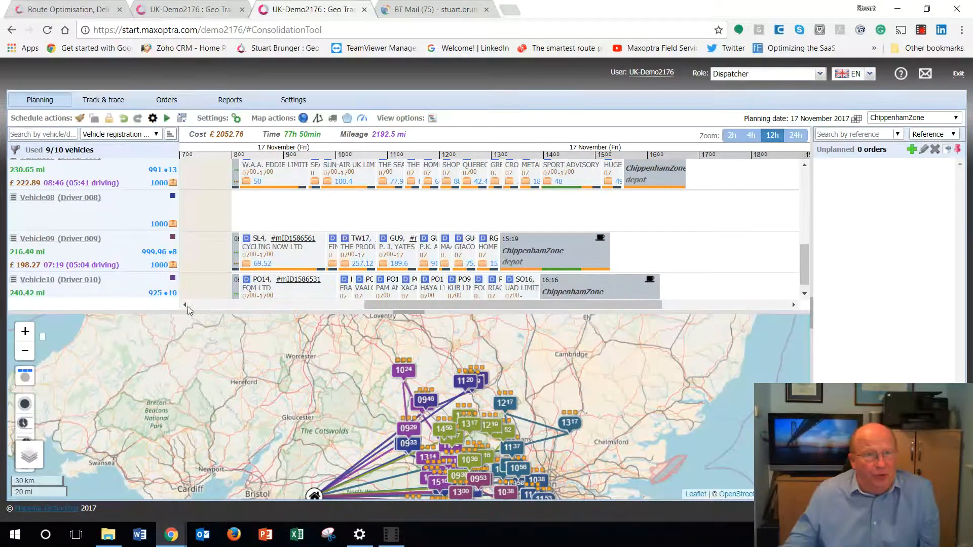
Step: Move the CYCLING NOW LTD order to just before the MAAC LIMITED stop in Vehicle09's run
left_click_drag(335, 441, 303, 385)
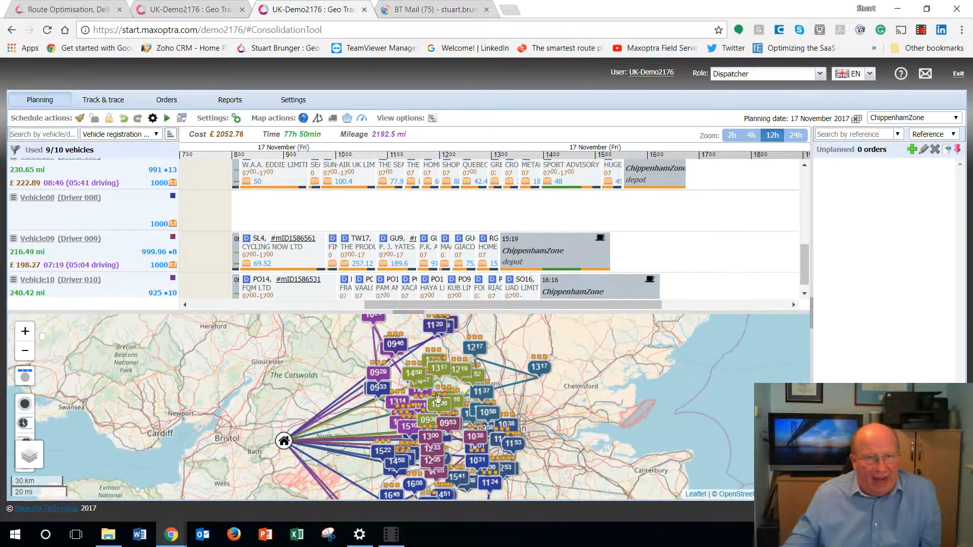
left_click_drag(616, 429, 633, 462)
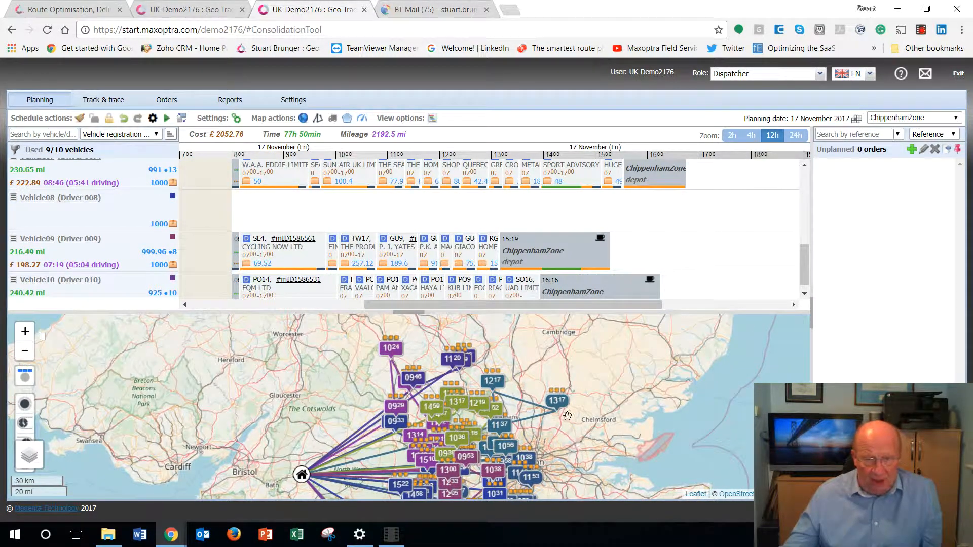
mouse_move(563, 408)
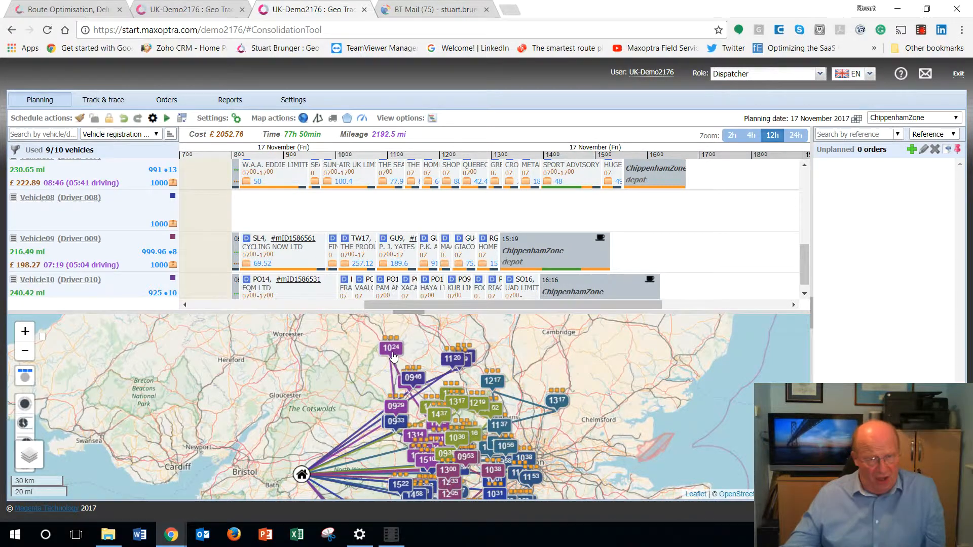
left_click(304, 257)
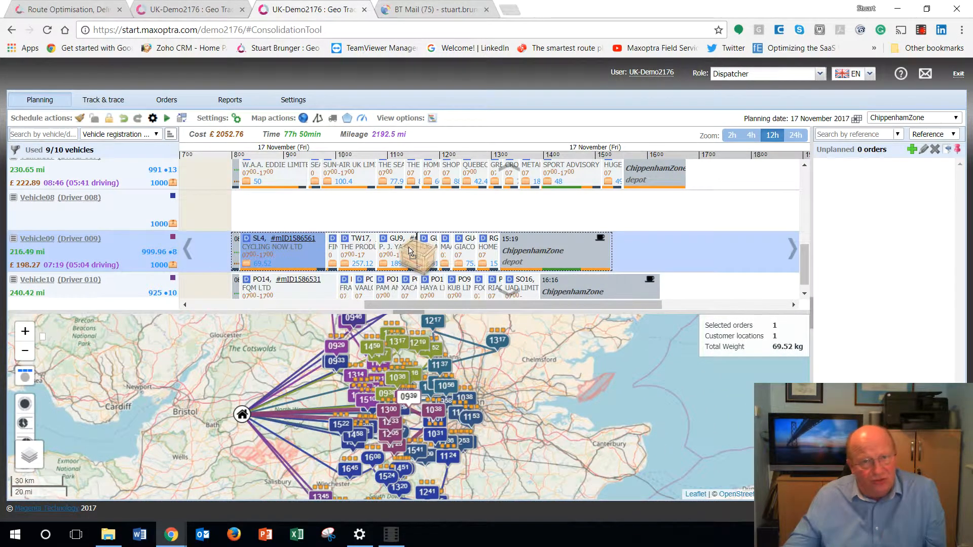
left_click_drag(430, 251, 430, 251)
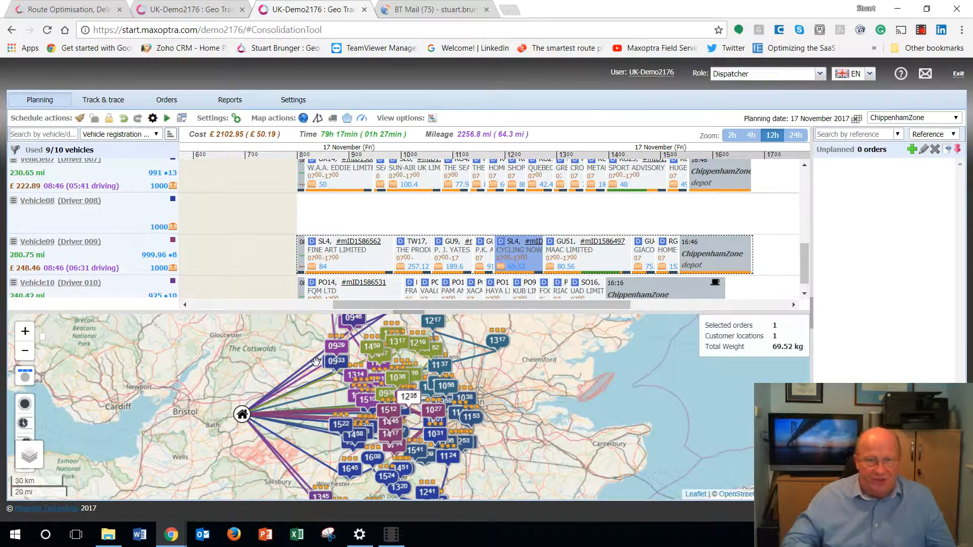
Step: Unallocate all not fixed runs on 17/11/2017
left_click(80, 120)
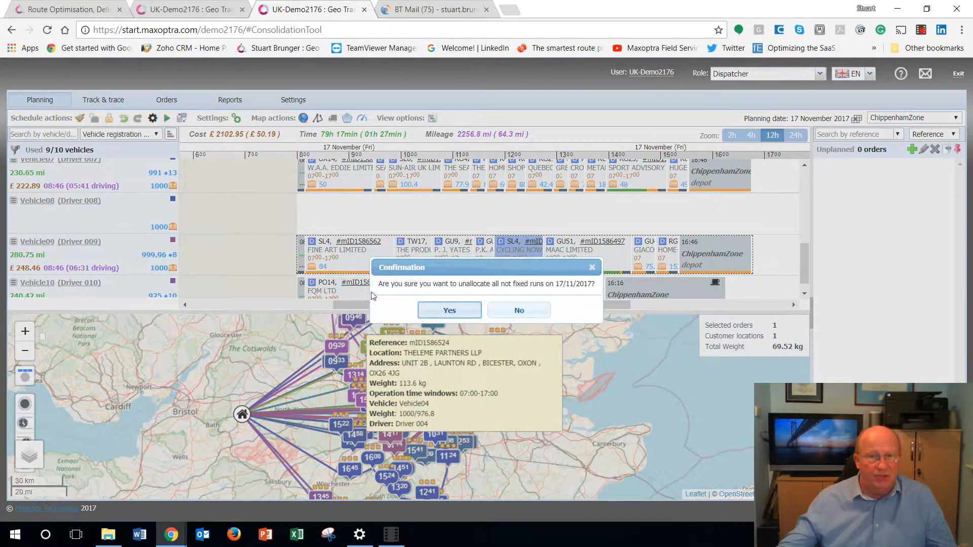
left_click(437, 312)
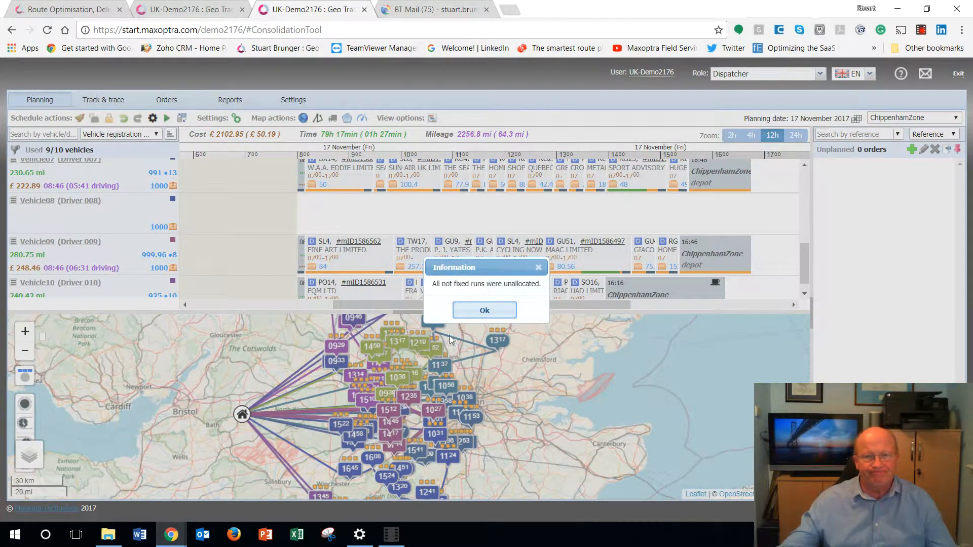
Step: Select the seven unplanned orders around Banbury, Bletchley and Bicester on the map and assign them to Vehicle02
left_click(485, 310)
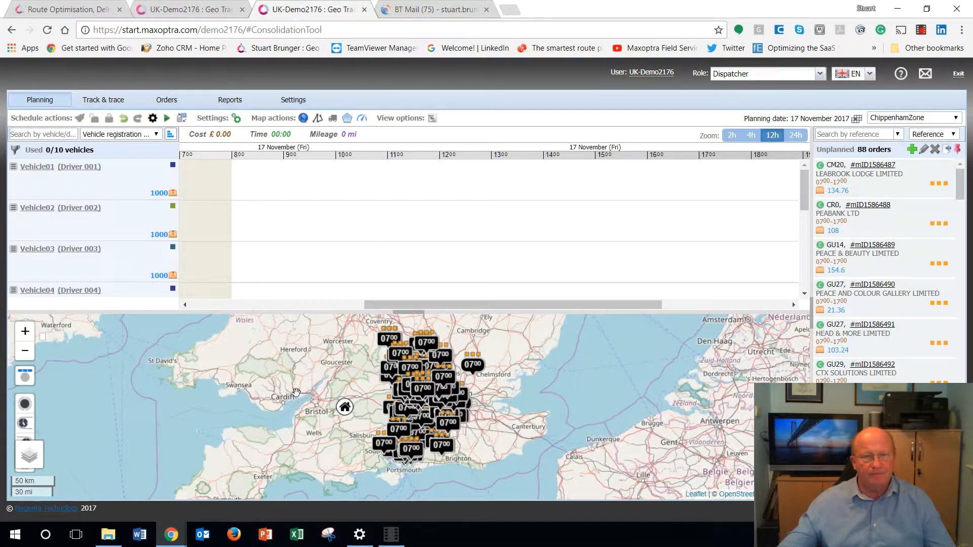
scroll(324, 422, "up", 2)
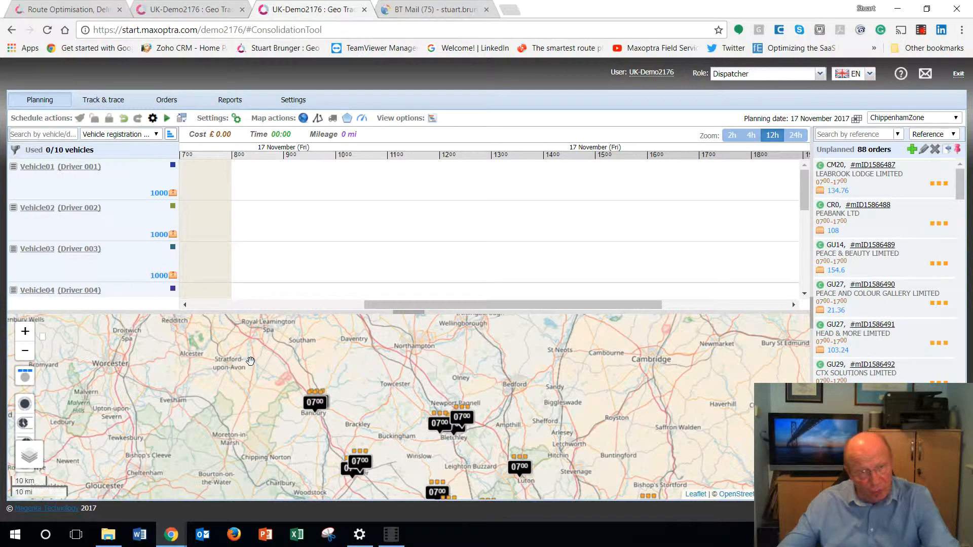
left_click_drag(251, 362, 484, 487)
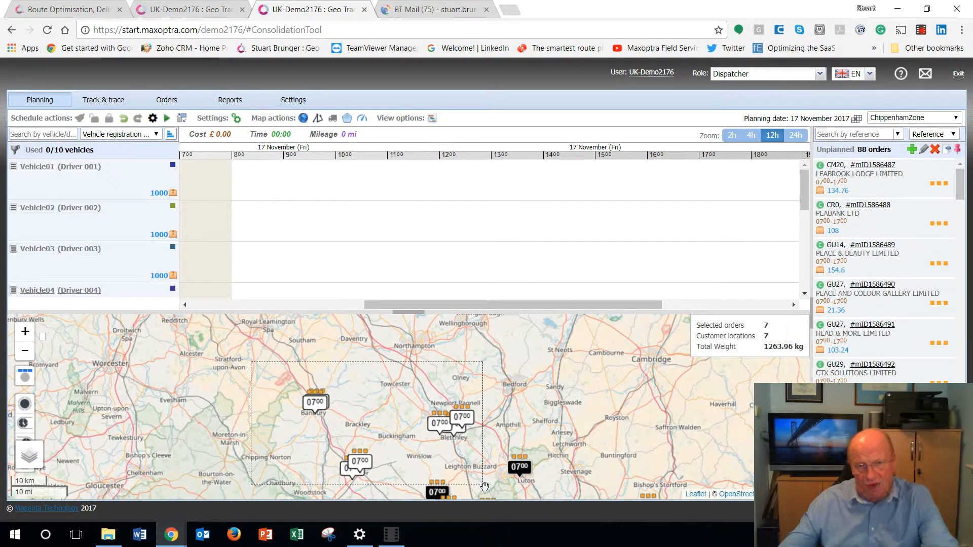
left_click_drag(485, 487, 484, 486)
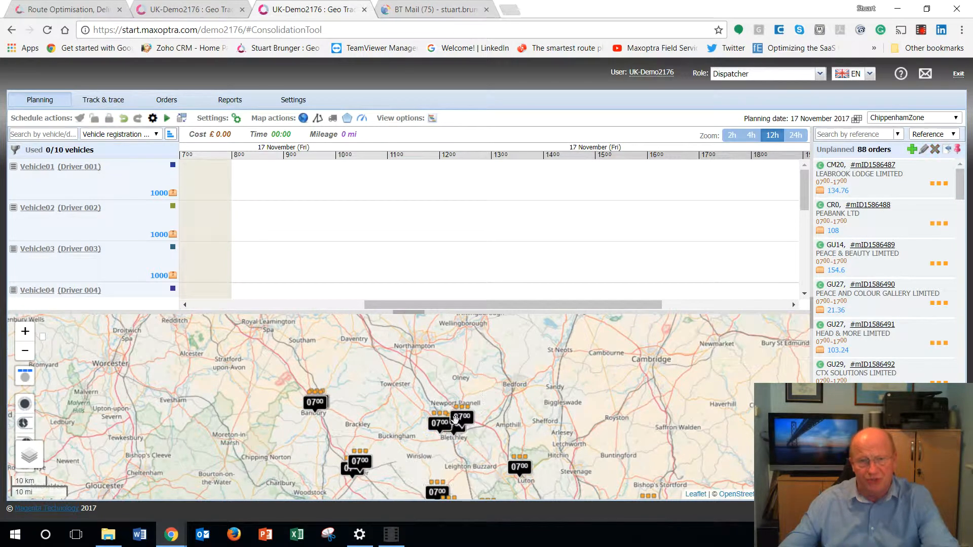
left_click_drag(270, 375, 499, 486)
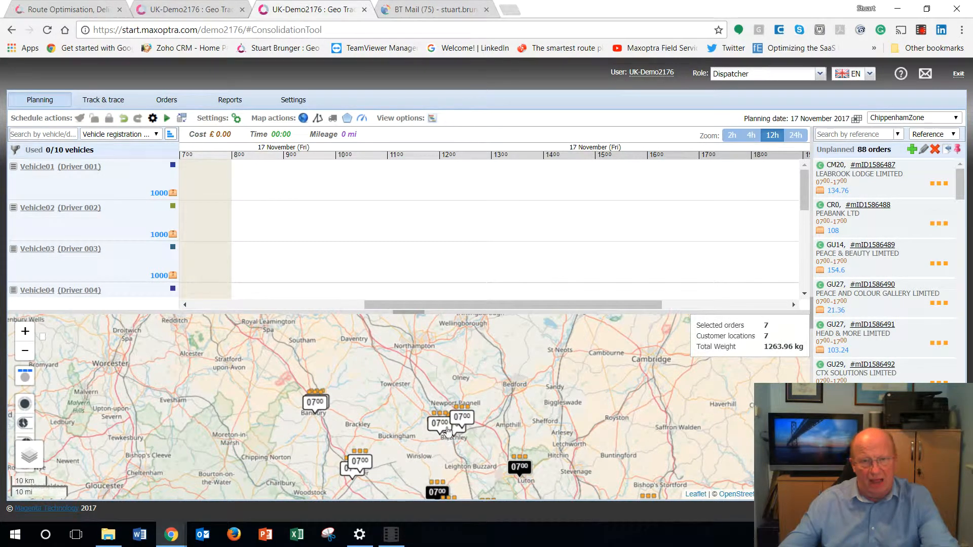
left_click_drag(447, 431, 387, 214)
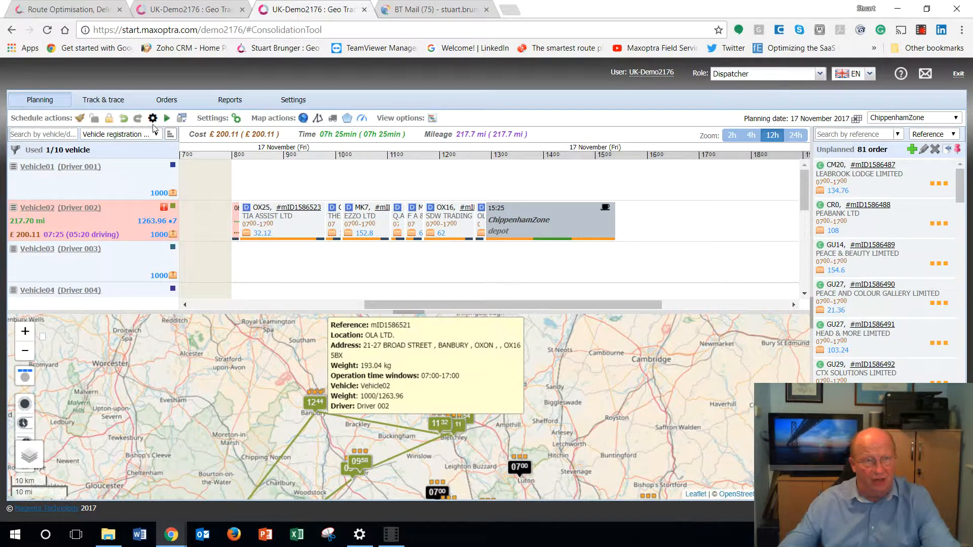
Step: Move the TIA ASSIST LTD, THELEME PARTNERS LLP and EZZO LTD orders from Vehicle02's run to Vehicle03
left_click_drag(288, 223, 299, 262)
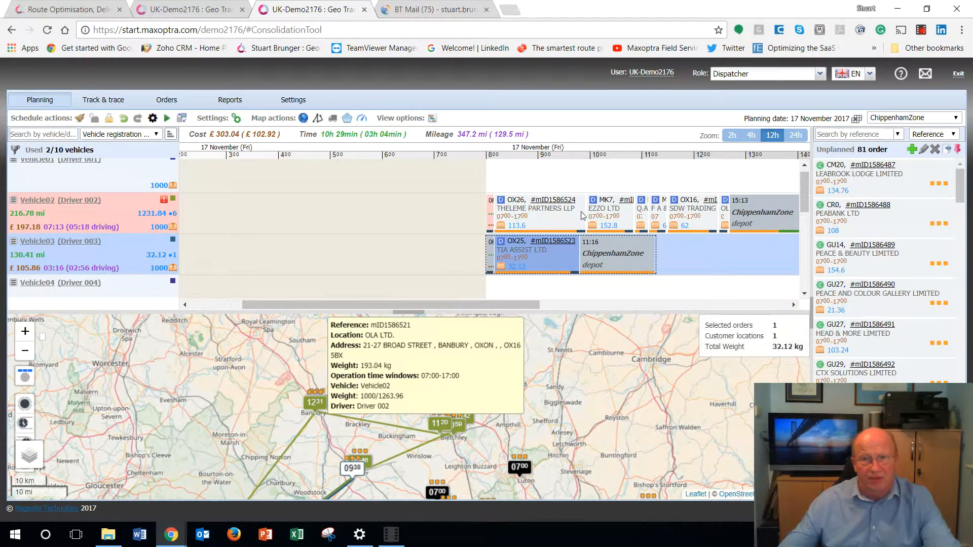
left_click_drag(548, 216, 573, 254)
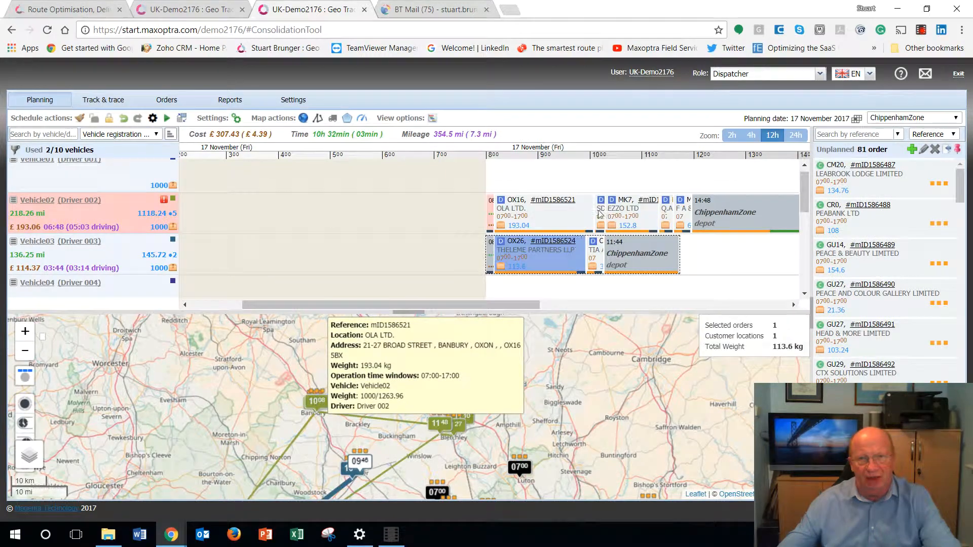
left_click_drag(610, 216, 595, 248)
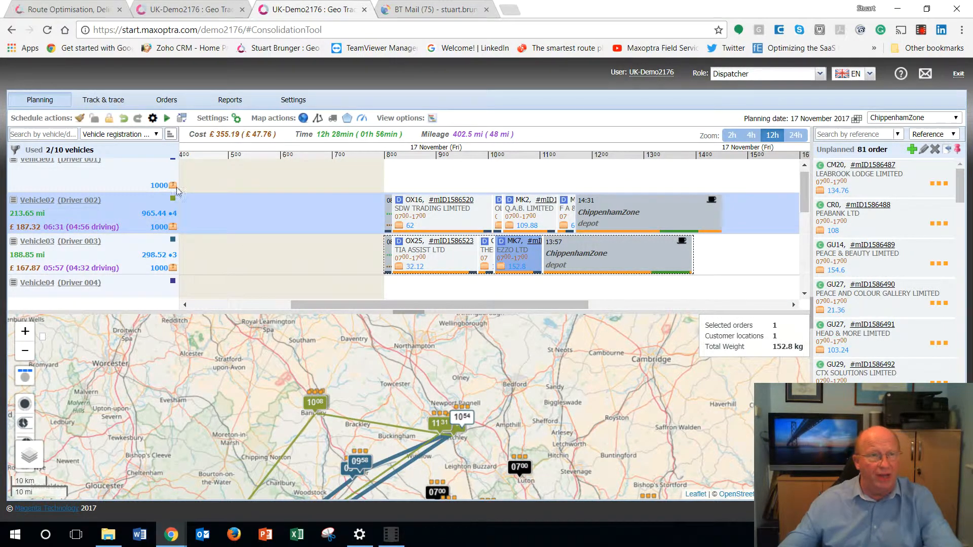
Step: Run automatic planning for all orders, allowing it to modify the existing schedule, and dismiss the planning results
left_click(167, 121)
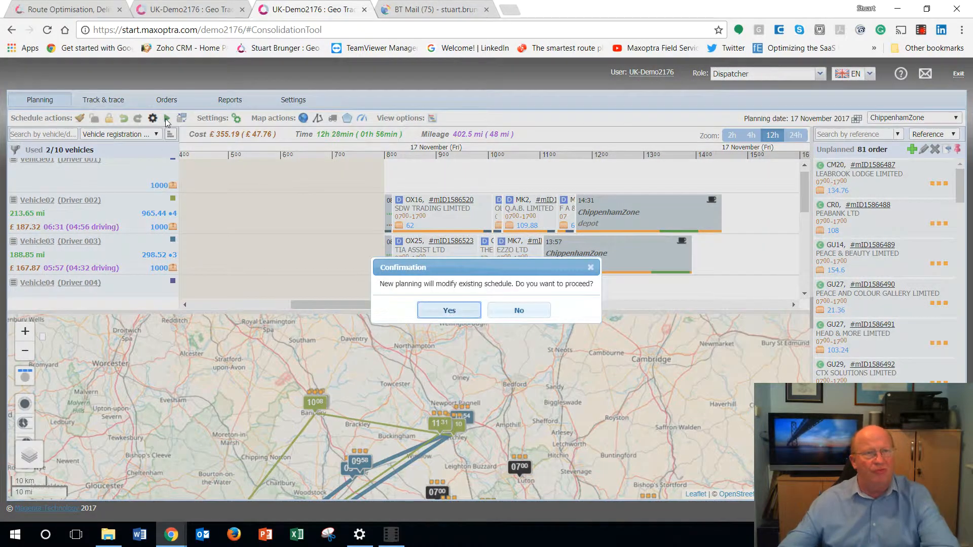
left_click(448, 311)
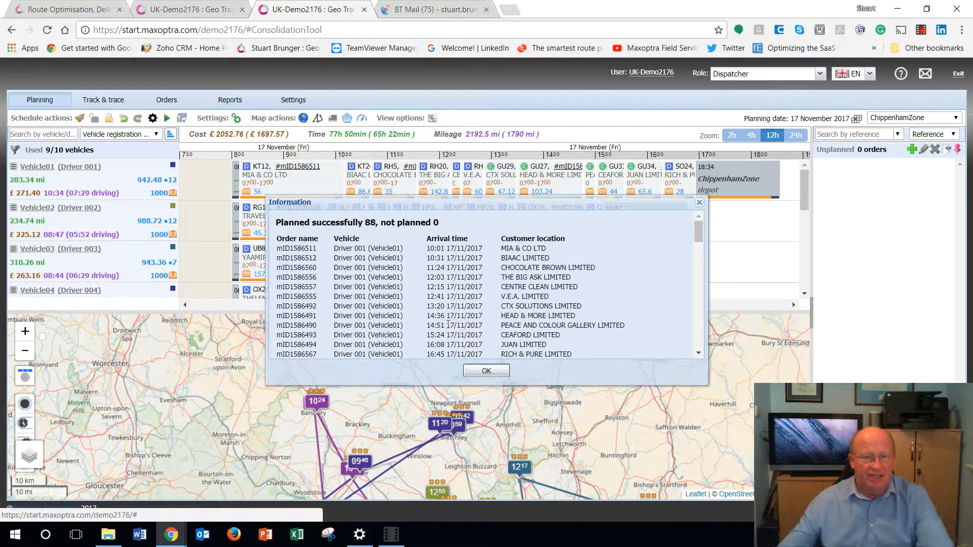
left_click(486, 372)
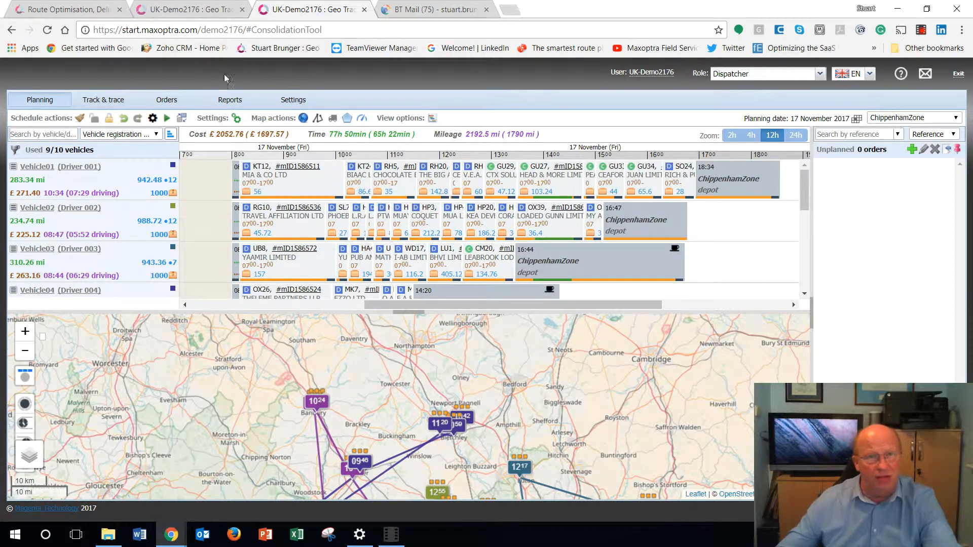
Step: Switch to BT Mail and review the Maxoptra demo account e-mail, including its next steps, minimal requirements, support contacts and attached import file
left_click(448, 13)
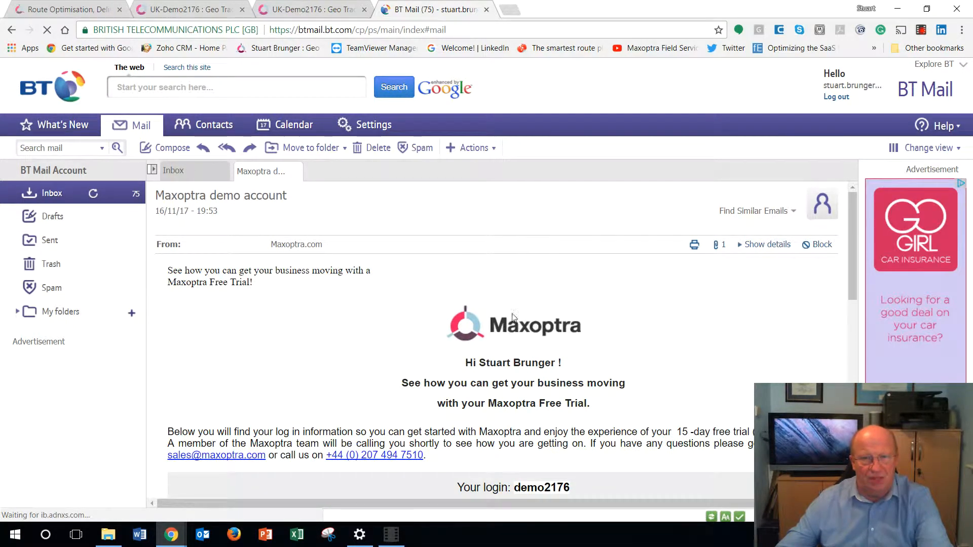
scroll(483, 355, "down", 4)
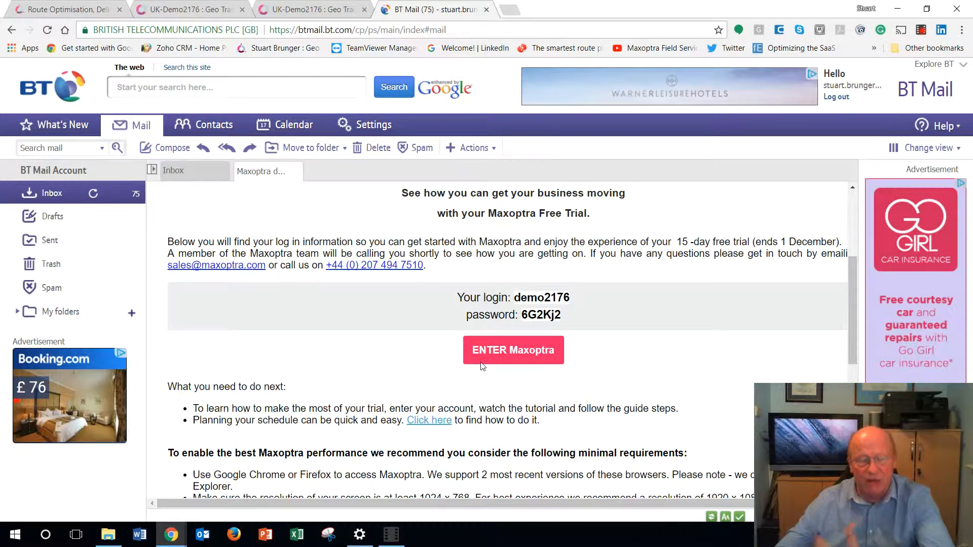
scroll(502, 378, "down", 1)
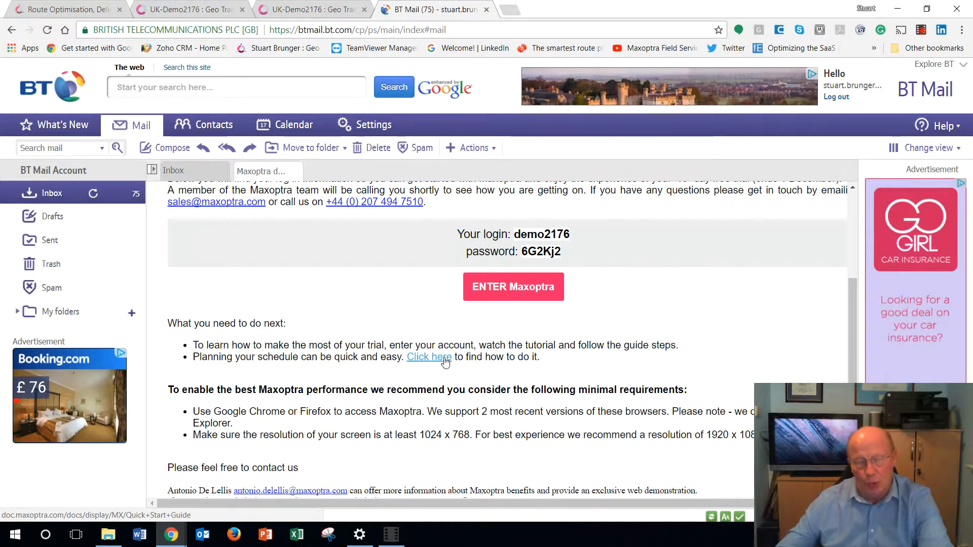
scroll(665, 390, "down", 2)
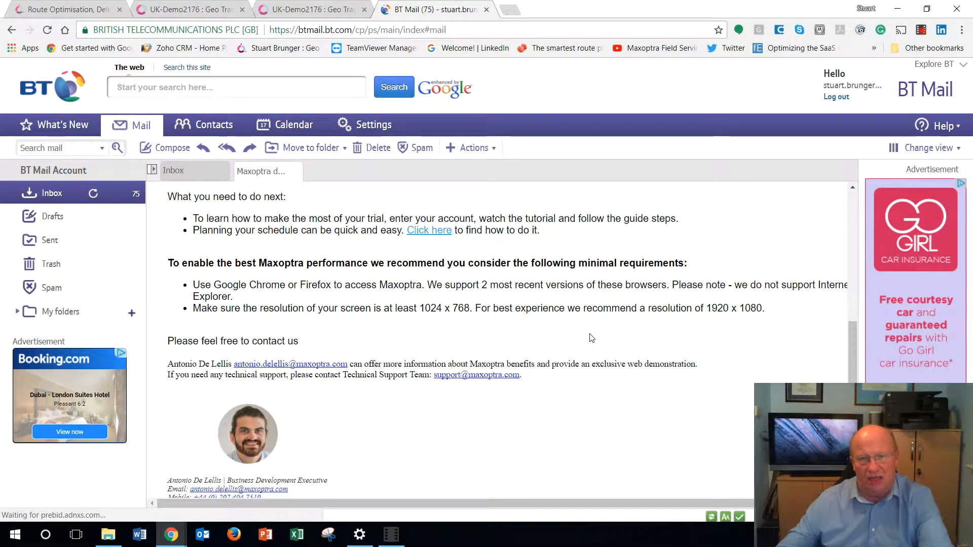
scroll(591, 339, "up", 1)
scroll(592, 338, "down", 4)
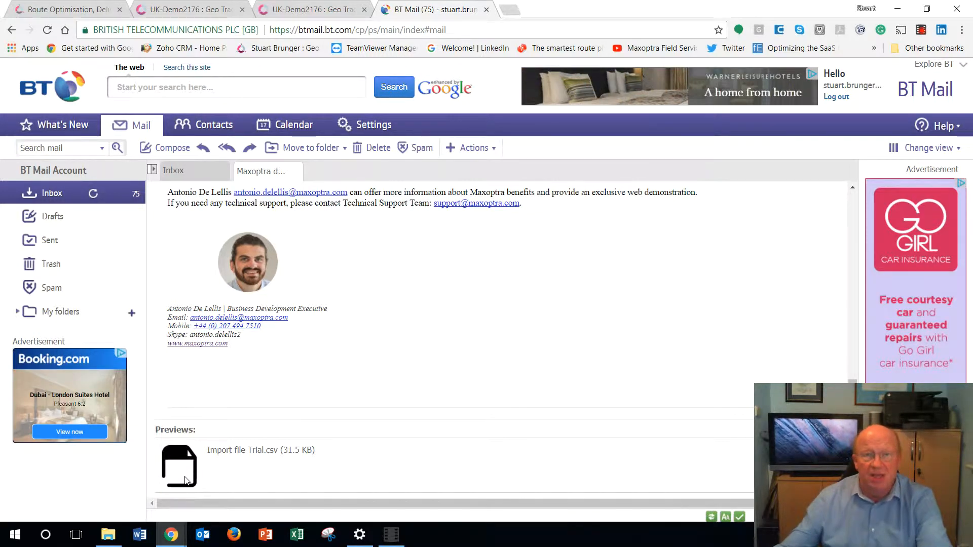
Step: Go to doc.maxoptra.com in a new browser tab and open the Maxoptra for Distribution documentation
left_click(512, 11)
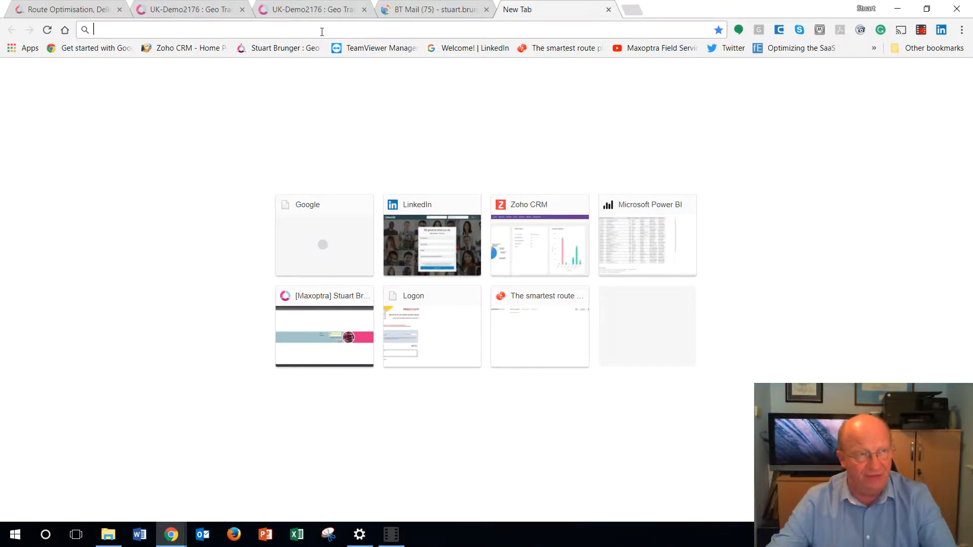
type("doc.m")
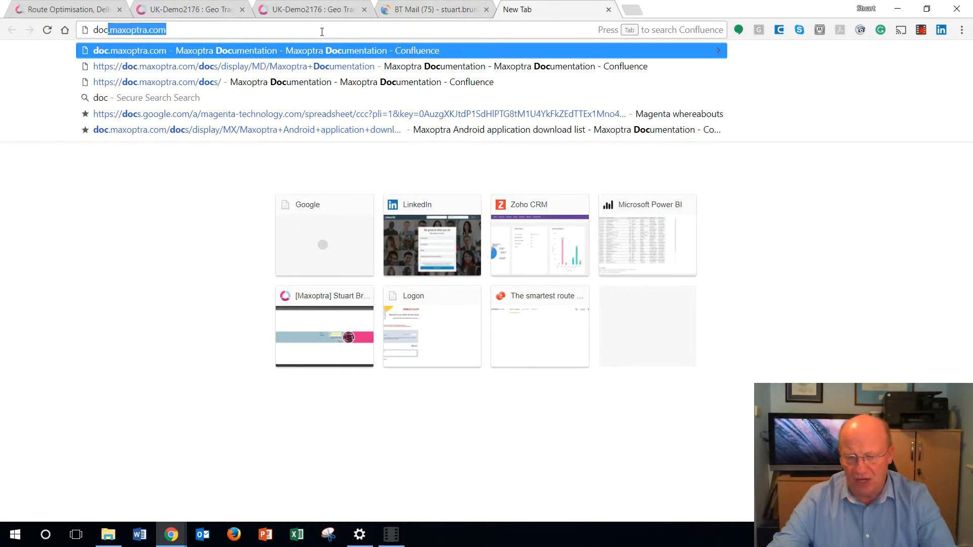
type("a")
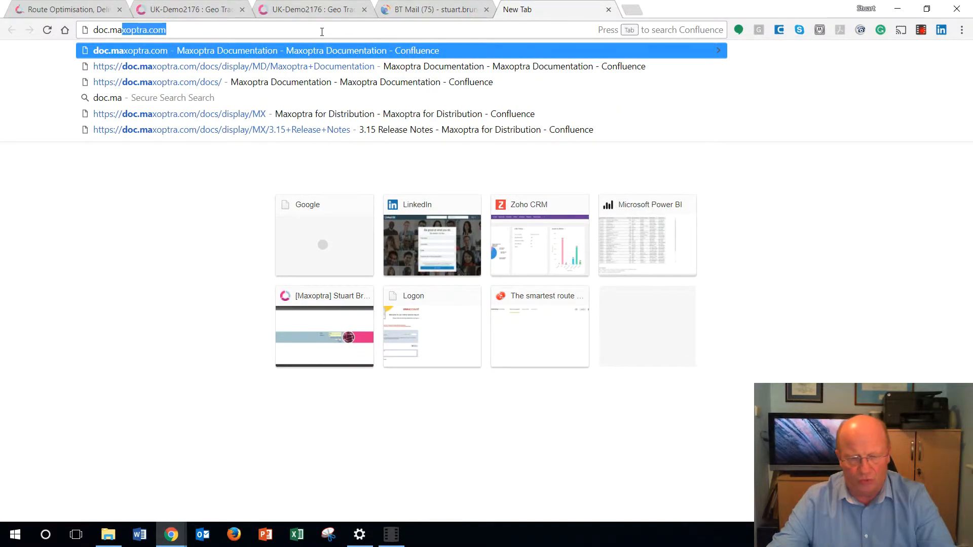
type("xoptra.com")
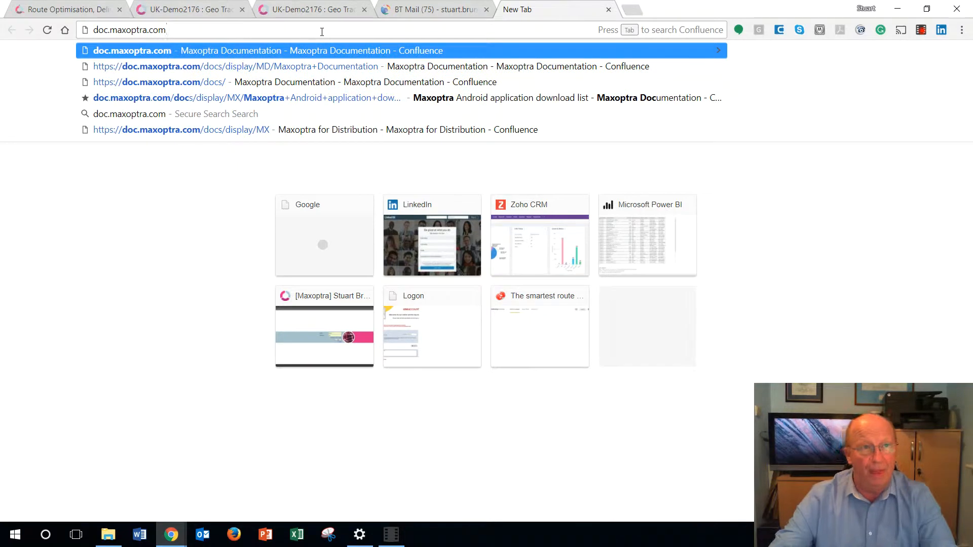
key("Return")
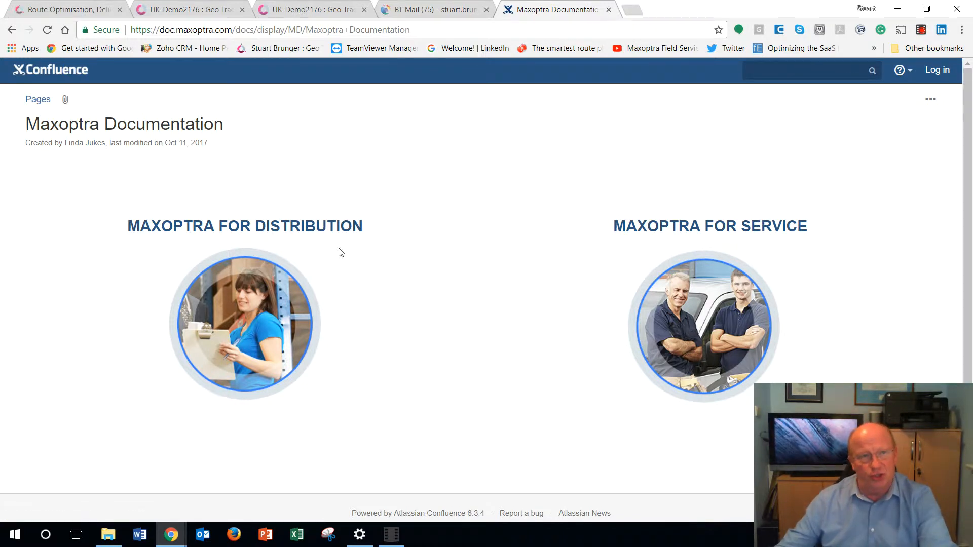
left_click(262, 321)
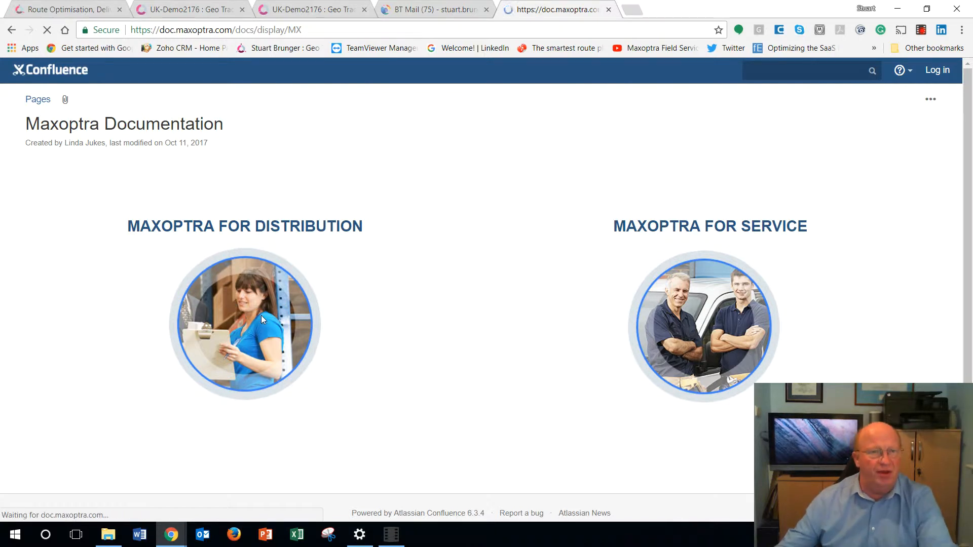